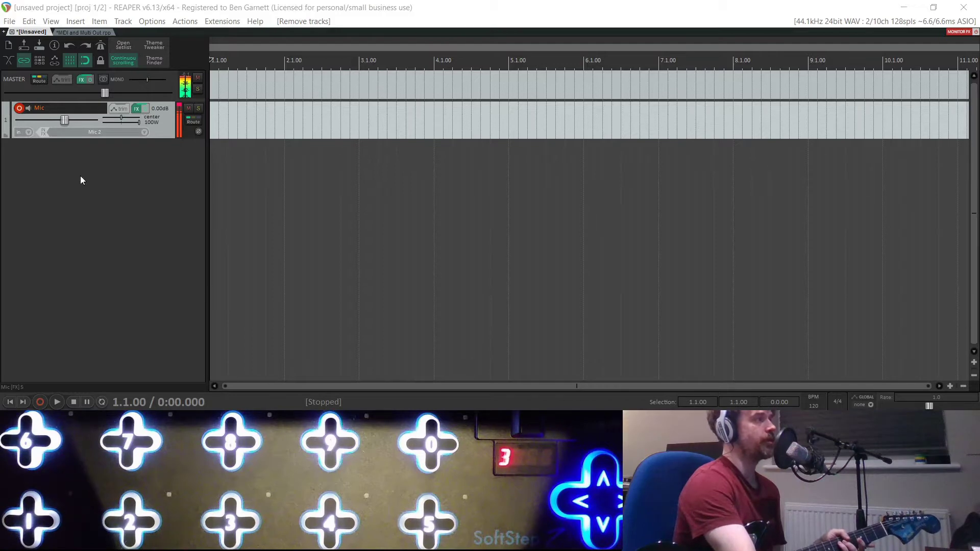
Add a new track below the Mic track and insert the MSuperLooper16out effect on it
{"action": "double_click", "coordinate": [96, 170]}
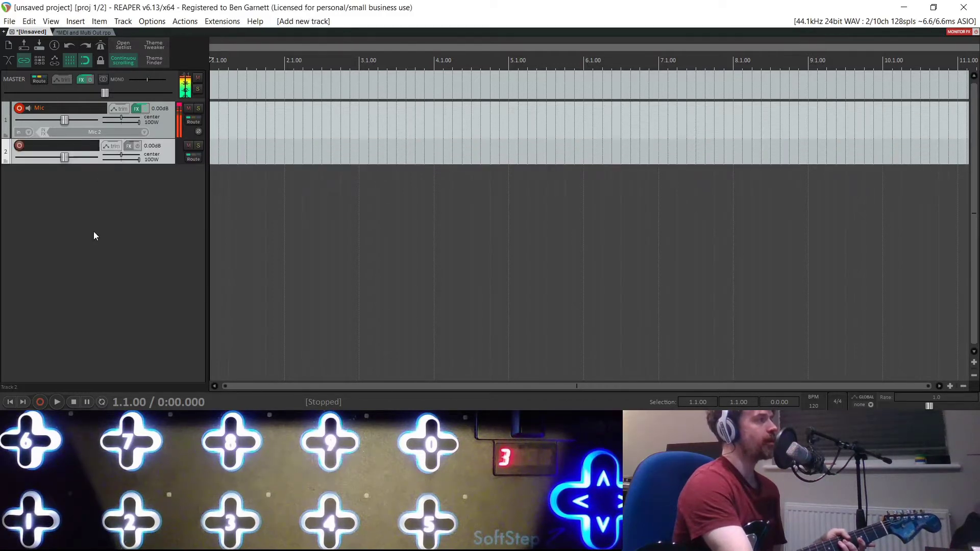
{"action": "left_click", "coordinate": [130, 146]}
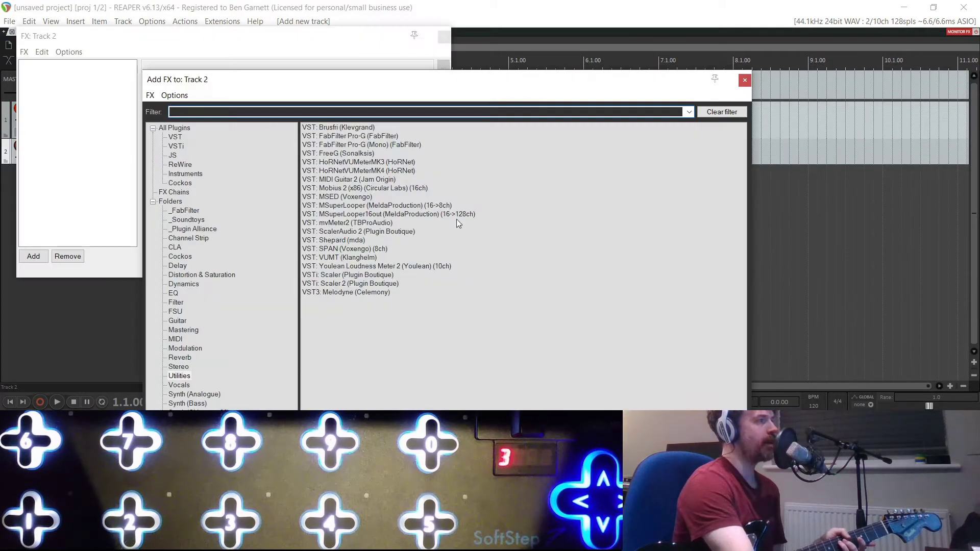
{"action": "left_click", "coordinate": [366, 214]}
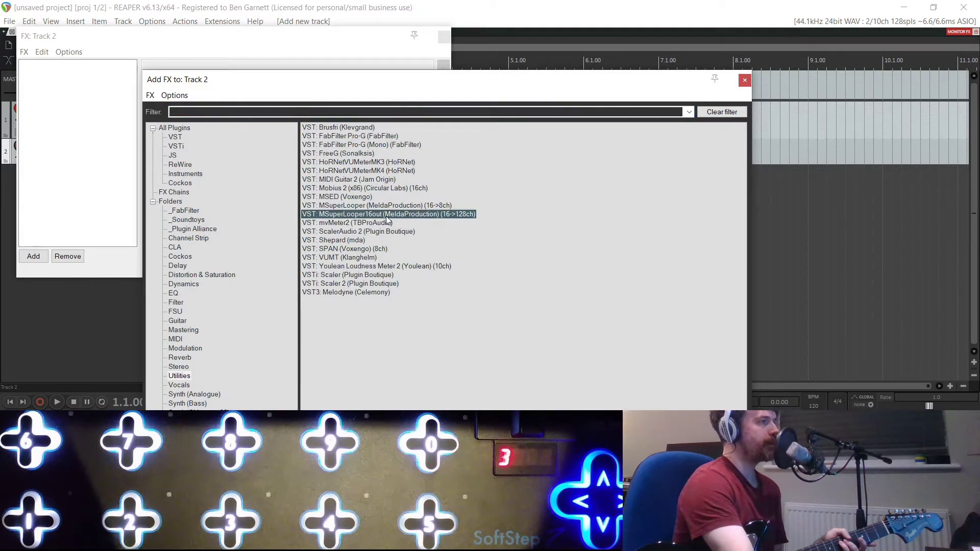
{"action": "double_click", "coordinate": [394, 215]}
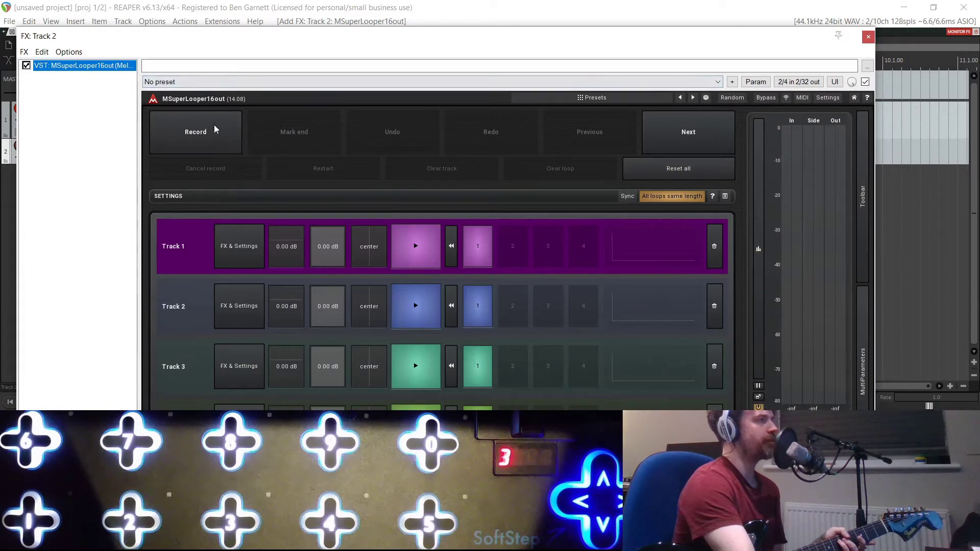
Open MSuperLooper16out in its own floating window and place it beside the track list
{"action": "left_click_drag", "start_coordinate": [128, 41], "coordinate": [206, 38]}
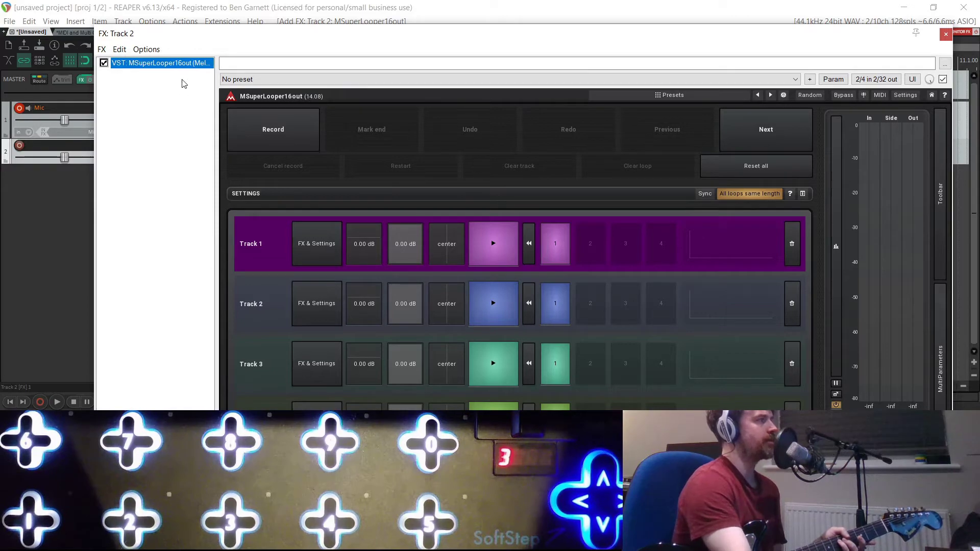
{"action": "double_click", "coordinate": [184, 62]}
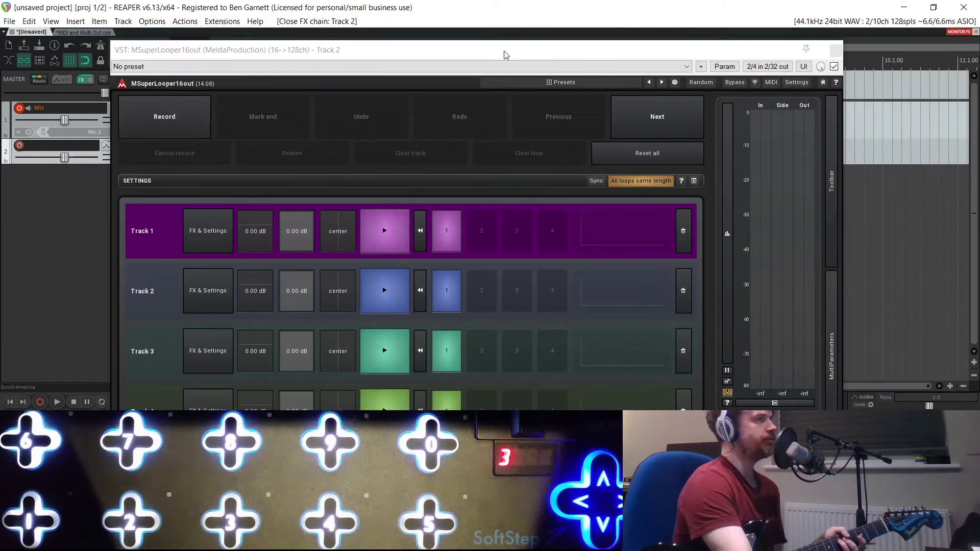
{"action": "left_click_drag", "start_coordinate": [504, 54], "coordinate": [603, 13]}
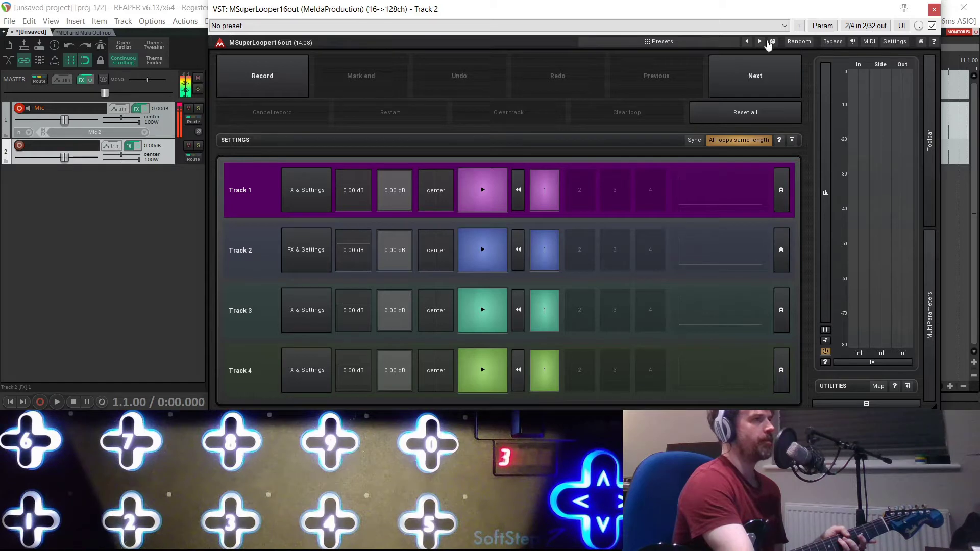
Review the looper plugin's style and interface size options in its settings
{"action": "left_click", "coordinate": [895, 42]}
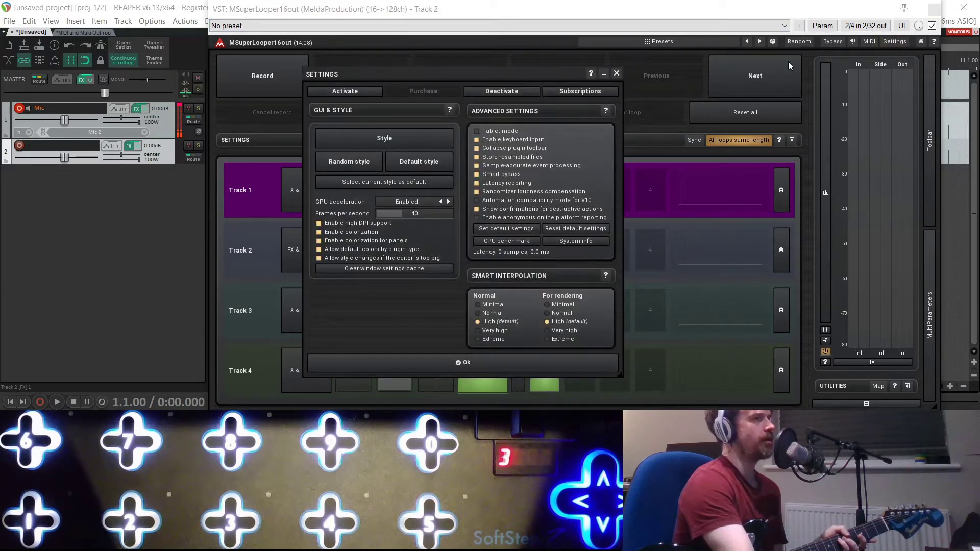
{"action": "left_click", "coordinate": [373, 137]}
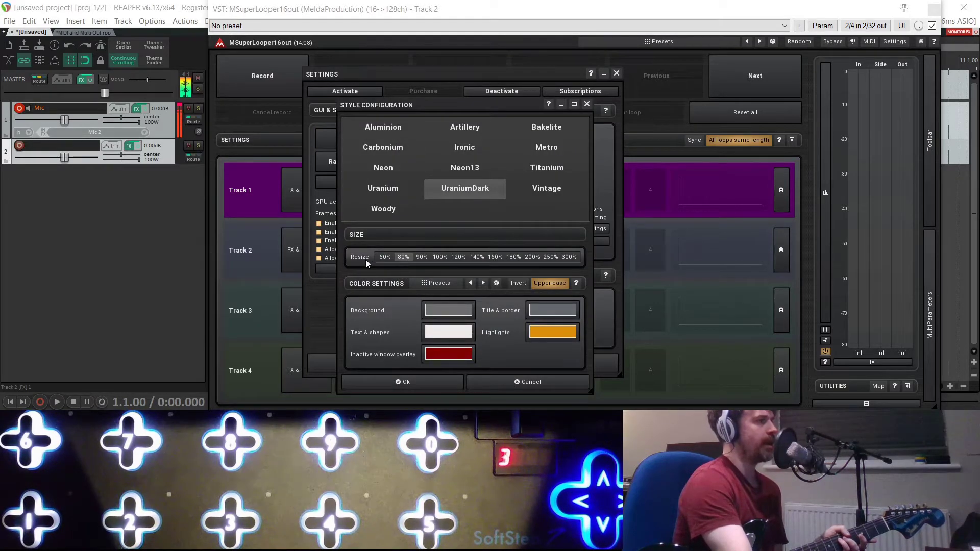
{"action": "left_click", "coordinate": [449, 382]}
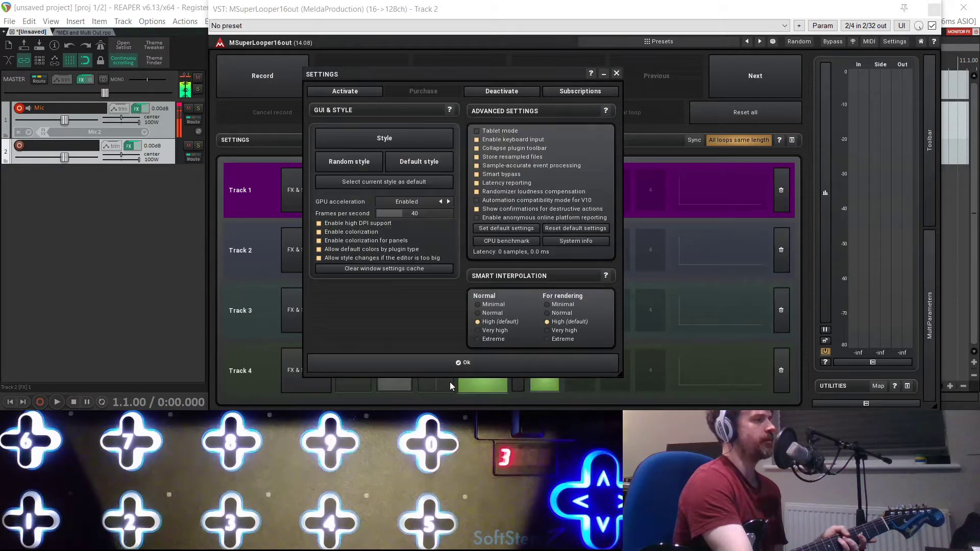
{"action": "left_click", "coordinate": [462, 364]}
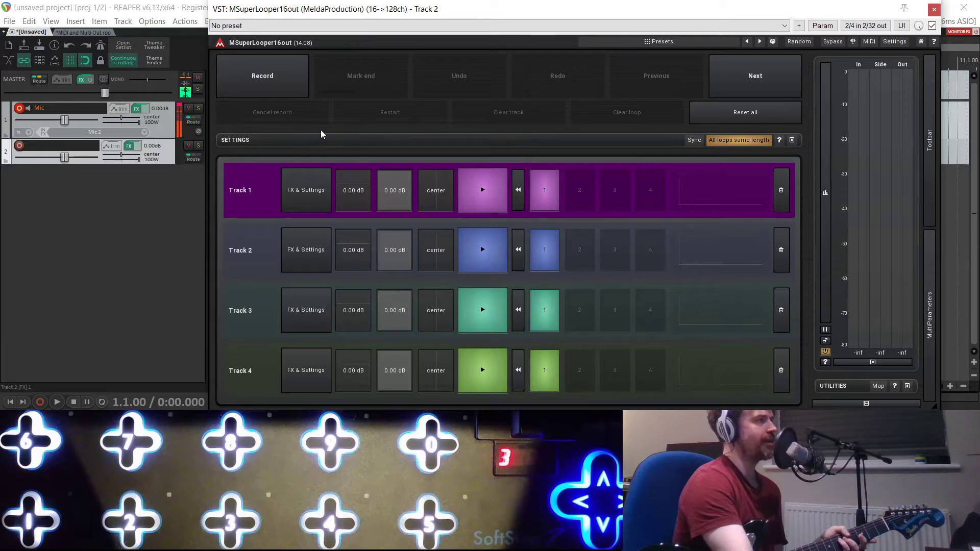
Expand the looper's settings section, set the track count to 3 and fit the plugin window on the screen
{"action": "mouse_move", "coordinate": [308, 9]}
{"action": "left_mouse_down"}
{"action": "mouse_move", "coordinate": [334, 7]}
{"action": "mouse_move", "coordinate": [315, 13]}
{"action": "mouse_move", "coordinate": [332, 12]}
{"action": "mouse_move", "coordinate": [332, 70]}
{"action": "mouse_move", "coordinate": [317, 20]}
{"action": "left_mouse_up"}
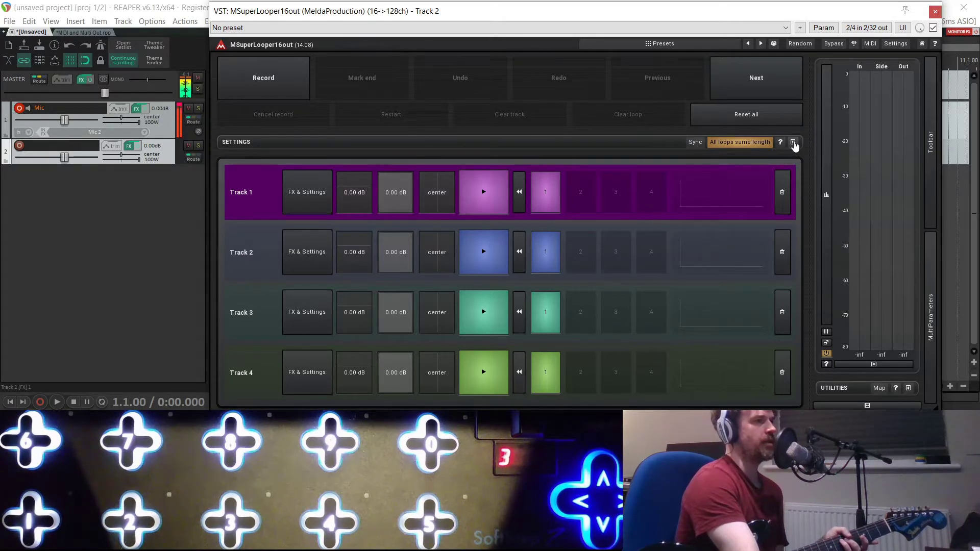
{"action": "left_click_drag", "start_coordinate": [736, 14], "coordinate": [737, 13]}
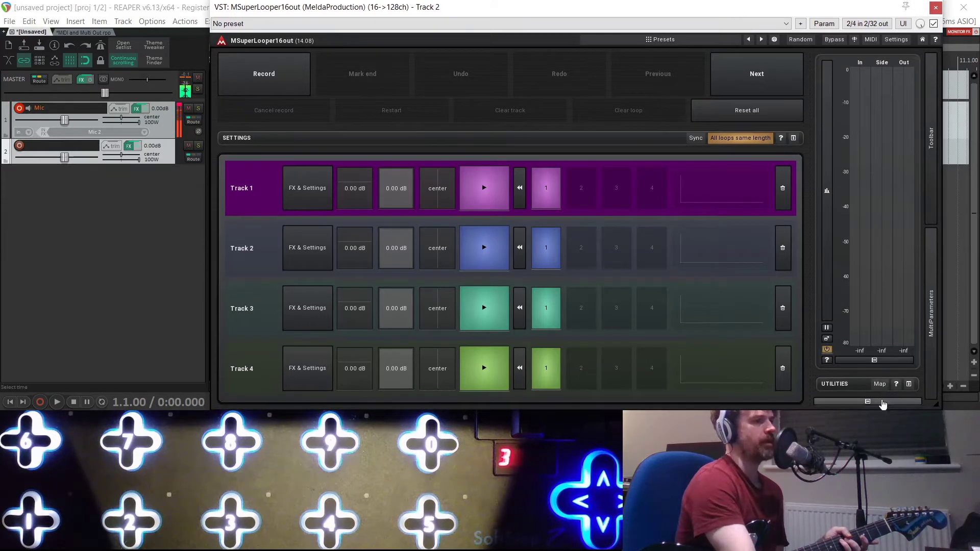
{"action": "left_click", "coordinate": [794, 139]}
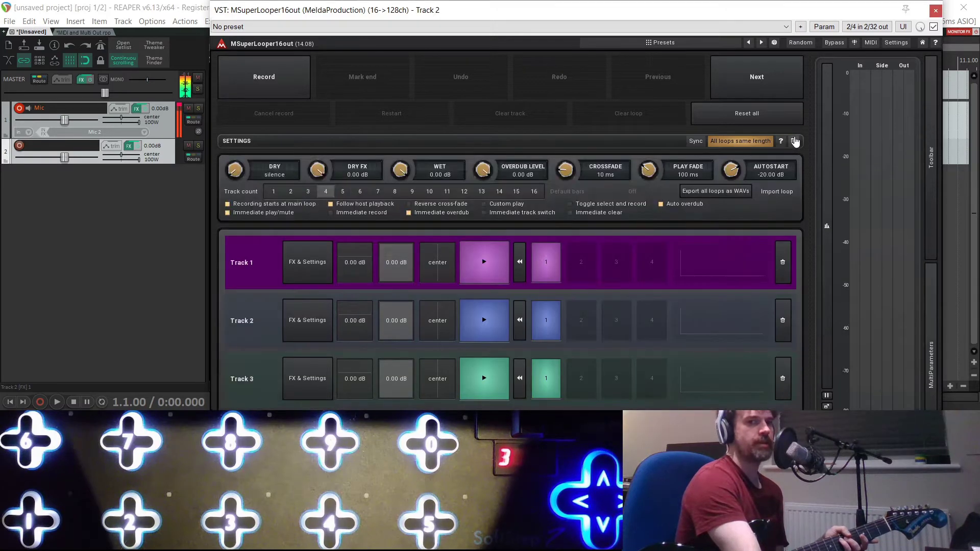
{"action": "left_click", "coordinate": [308, 192]}
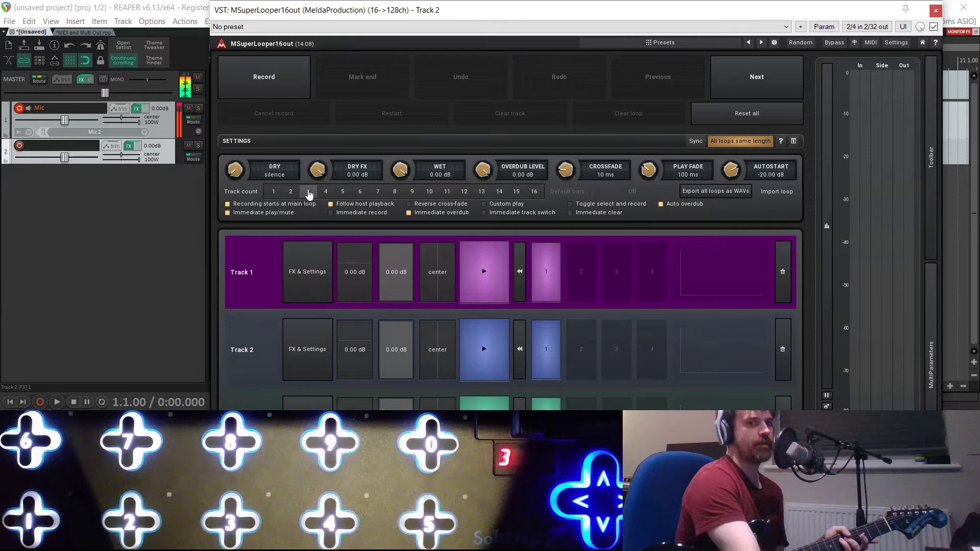
{"action": "left_click_drag", "start_coordinate": [942, 377], "coordinate": [930, 377]}
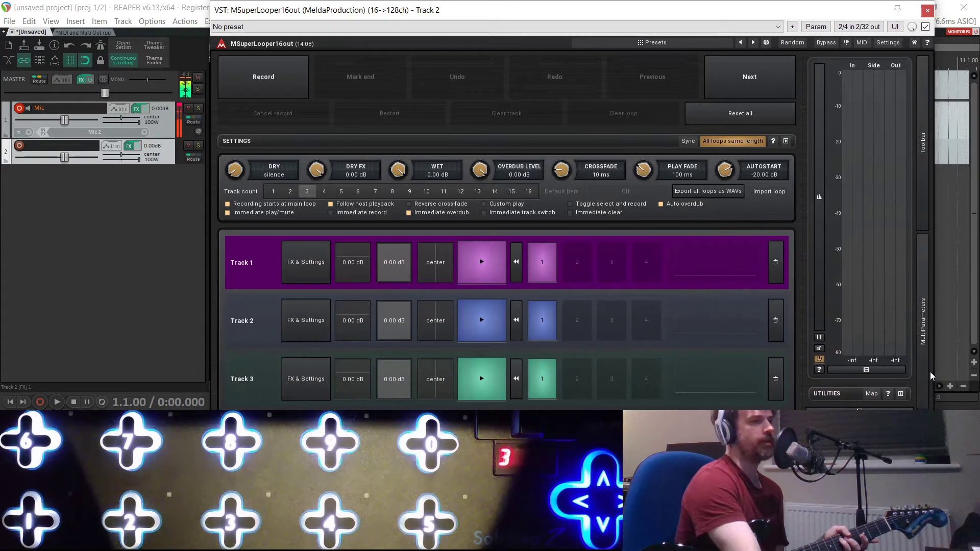
{"action": "left_click_drag", "start_coordinate": [431, 13], "coordinate": [432, 9]}
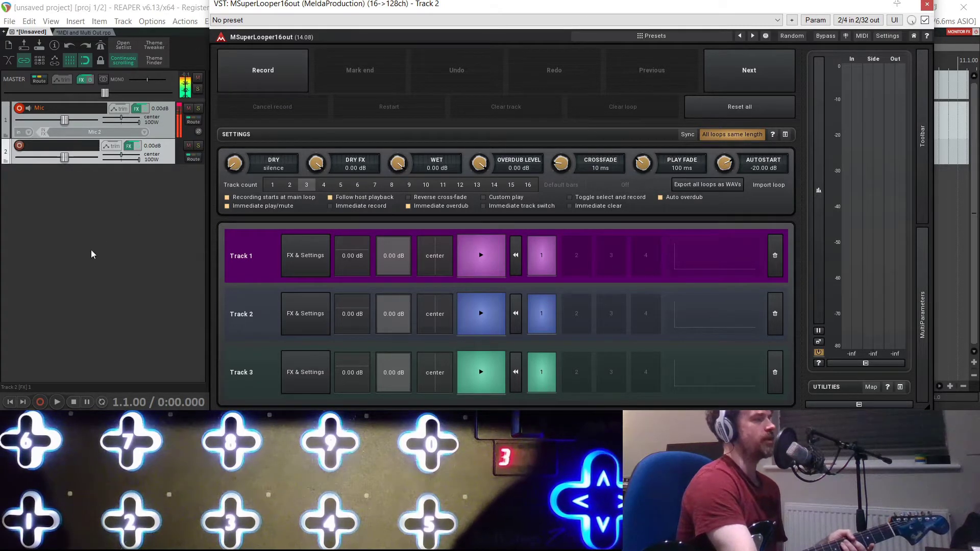
Enable Sync with the default bars set to 4, and read the help for the Default bars control
{"action": "left_click", "coordinate": [687, 135]}
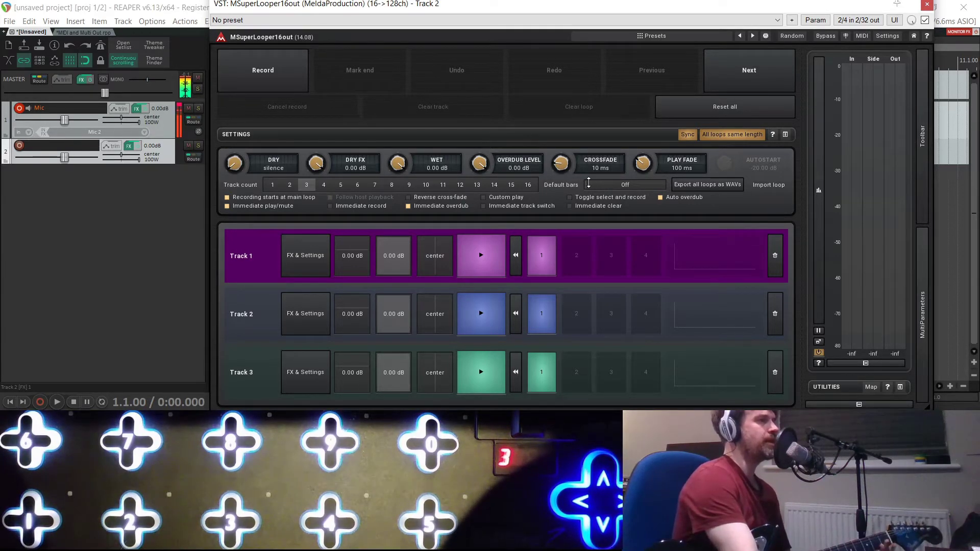
{"action": "left_click_drag", "start_coordinate": [599, 185], "coordinate": [600, 180]}
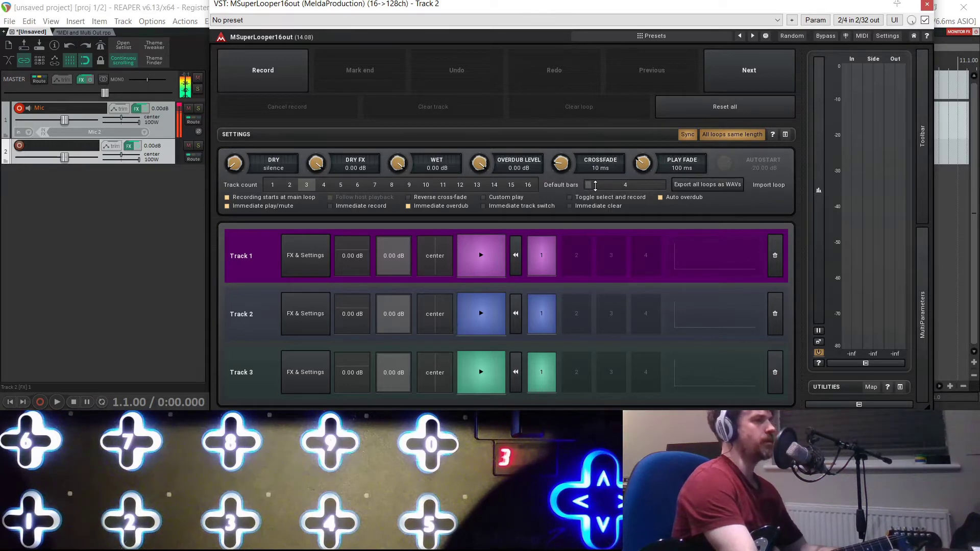
{"action": "key", "text": "F1"}
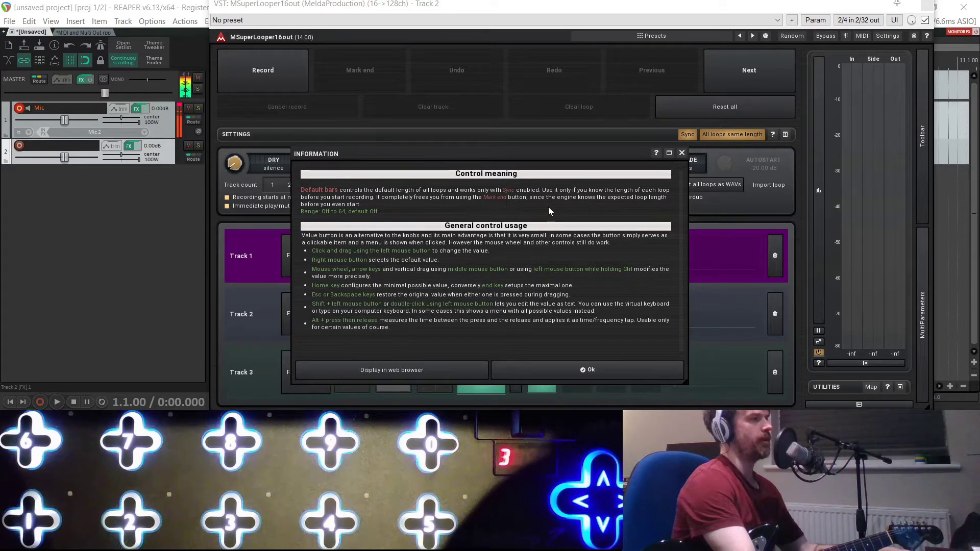
{"action": "left_click", "coordinate": [608, 371]}
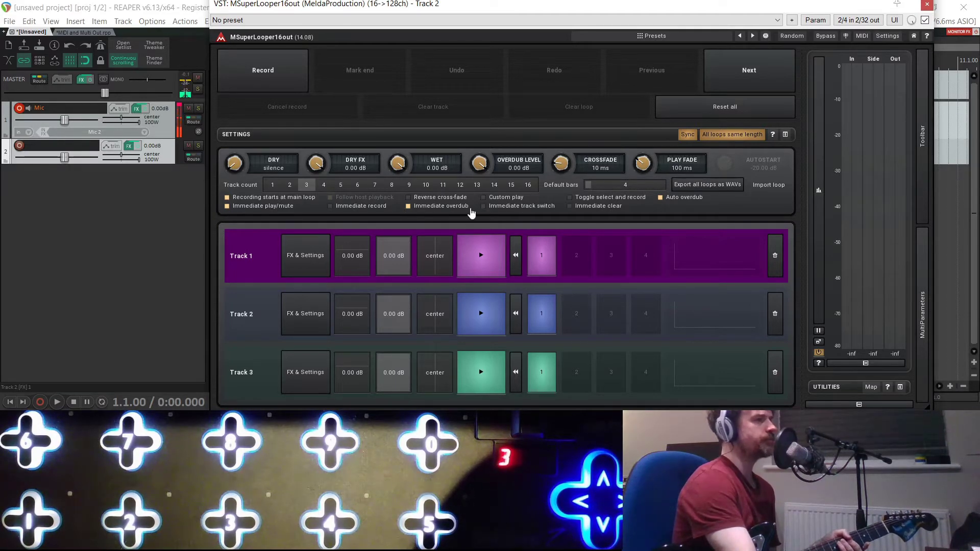
Turn off the Immediate overdub and Auto overdub options in the looper's settings
{"action": "left_click", "coordinate": [409, 207]}
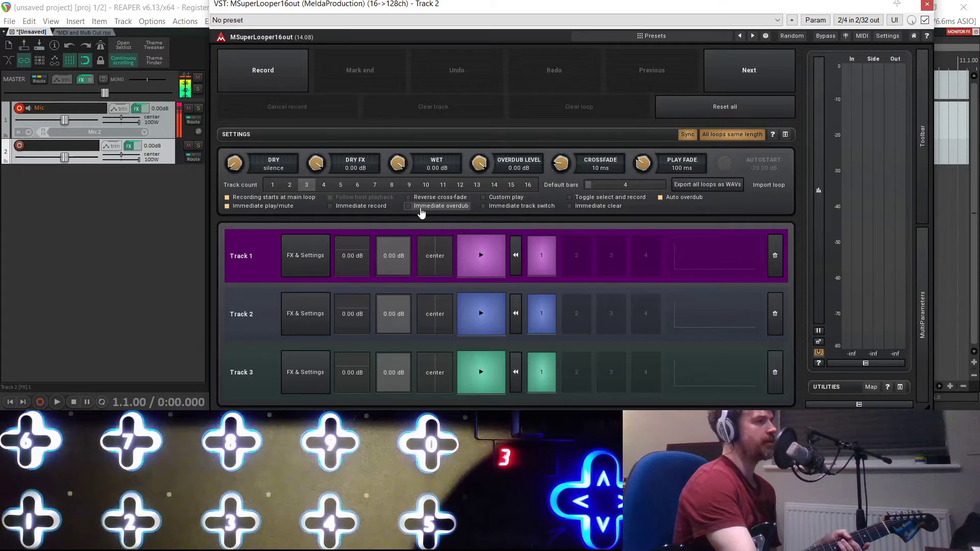
{"action": "left_click", "coordinate": [660, 199]}
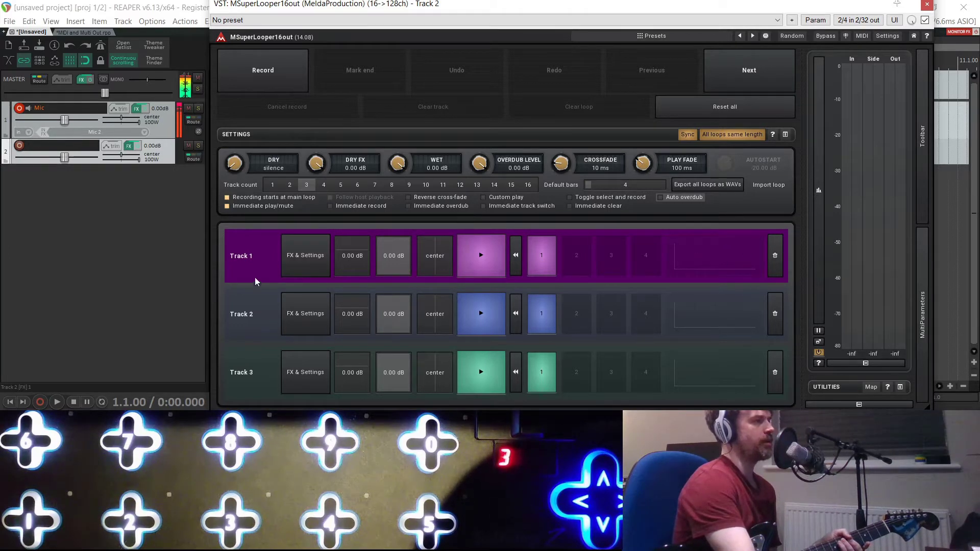
Select the looper tracks in turn, ending on Track 1, and review the MIDI note assignments before closing them
{"action": "left_click", "coordinate": [255, 313]}
{"action": "left_click", "coordinate": [255, 365]}
{"action": "left_click", "coordinate": [261, 324]}
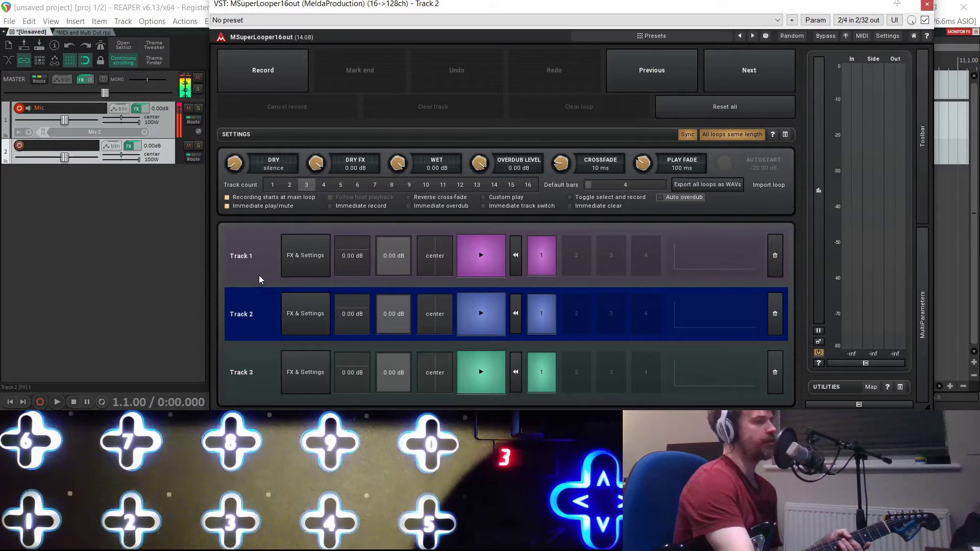
{"action": "left_click", "coordinate": [256, 248]}
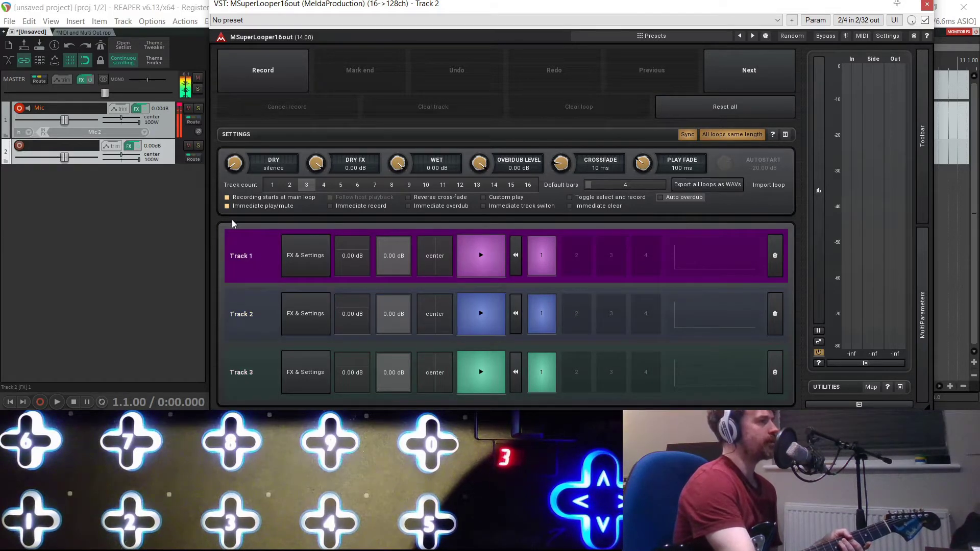
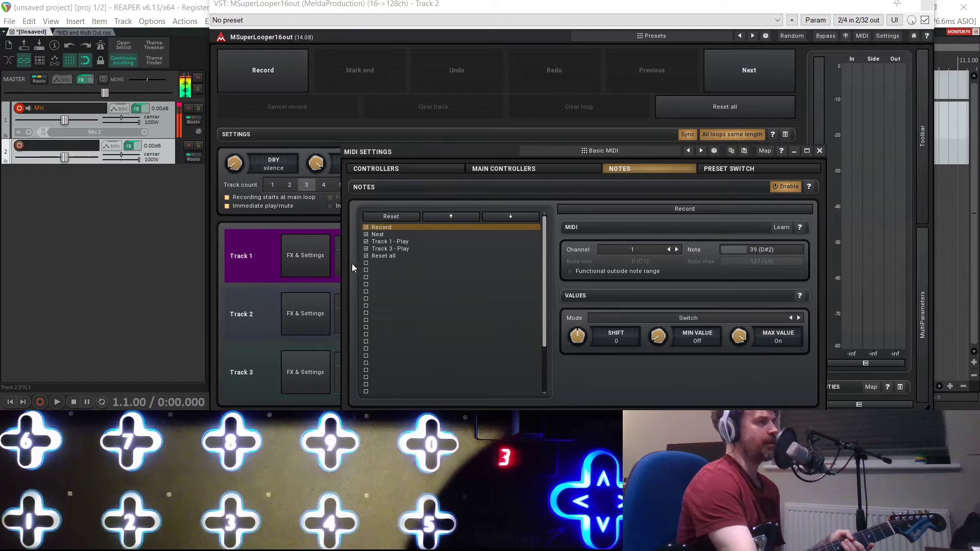
{"action": "left_click", "coordinate": [819, 152]}
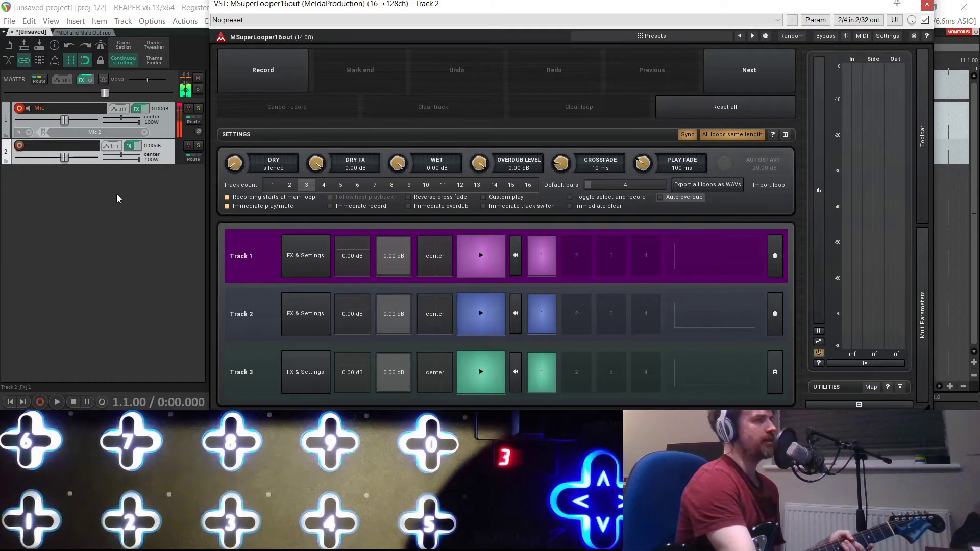
Move the looper's track above the Mic track and name it Looper
{"action": "left_click_drag", "start_coordinate": [7, 153], "coordinate": [15, 104]}
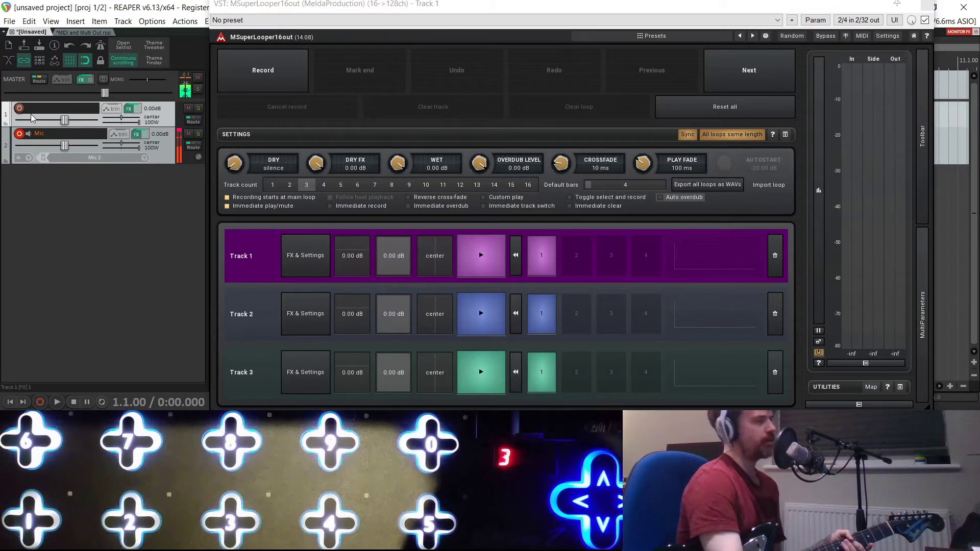
{"action": "left_click", "coordinate": [30, 114]}
{"action": "double_click", "coordinate": [51, 105]}
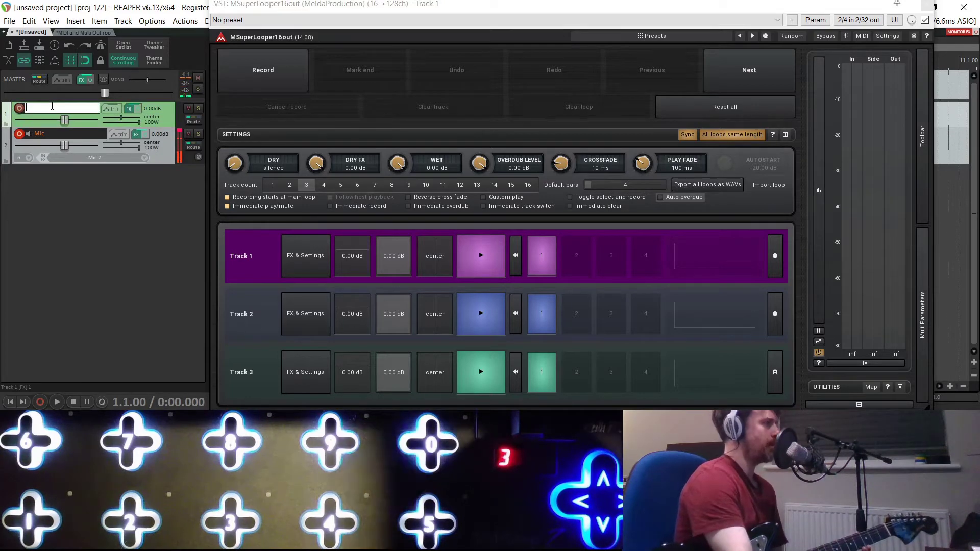
{"action": "type", "text": "Looper"}
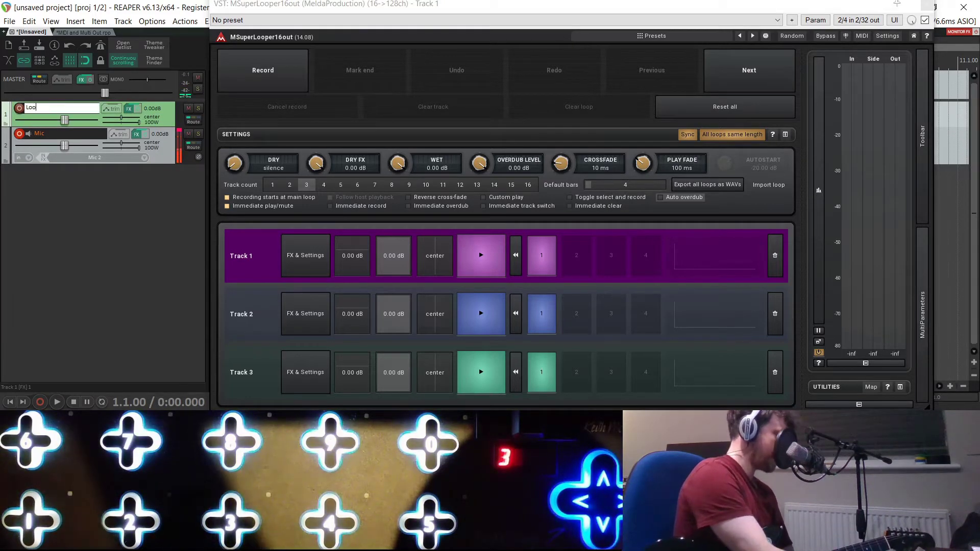
{"action": "key", "text": "Return"}
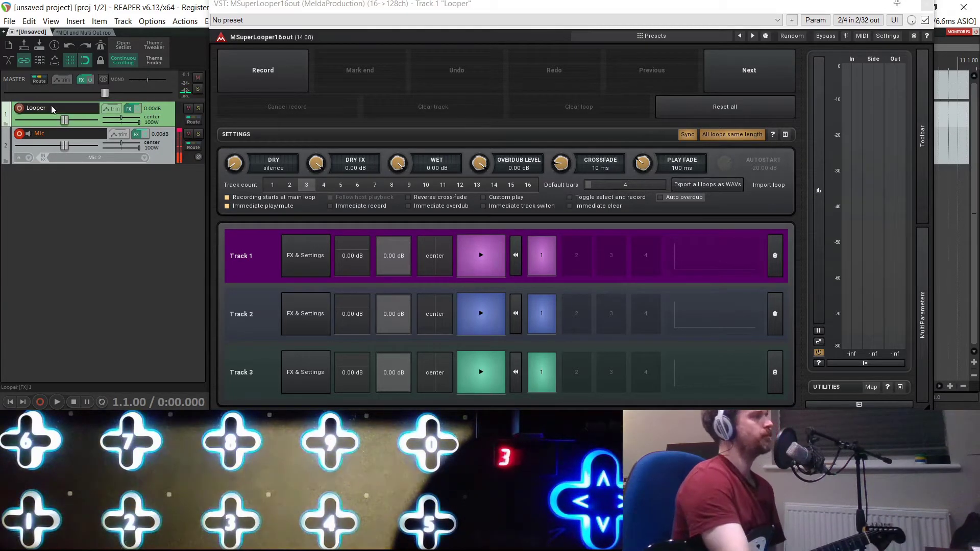
Add a new track, move it above the Looper track and arm it for recording
{"action": "double_click", "coordinate": [62, 168]}
{"action": "left_click_drag", "start_coordinate": [8, 174], "coordinate": [10, 105]}
{"action": "left_click", "coordinate": [19, 109]}
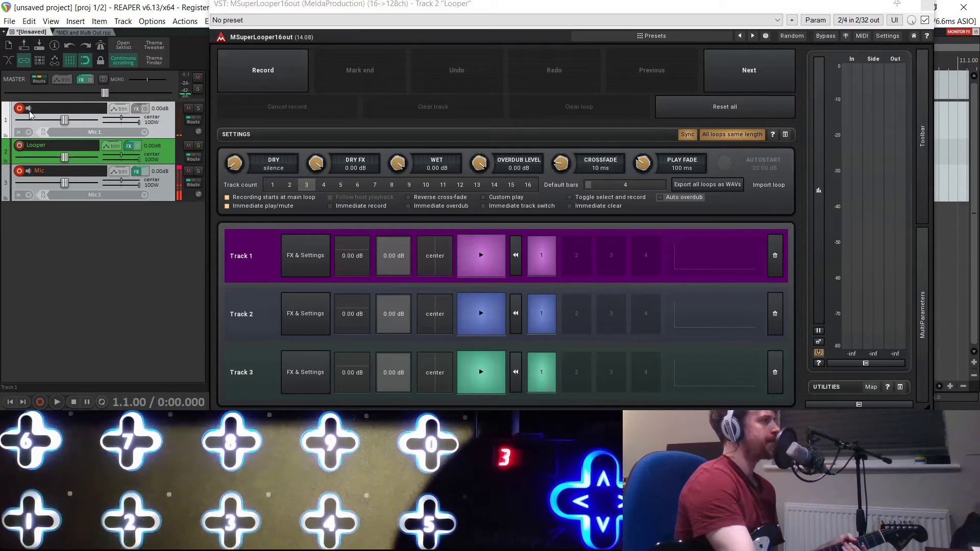
Set the new track's record input to MIDI from SSCOM on all channels and name the track Fot Pedal
{"action": "left_click", "coordinate": [127, 130]}
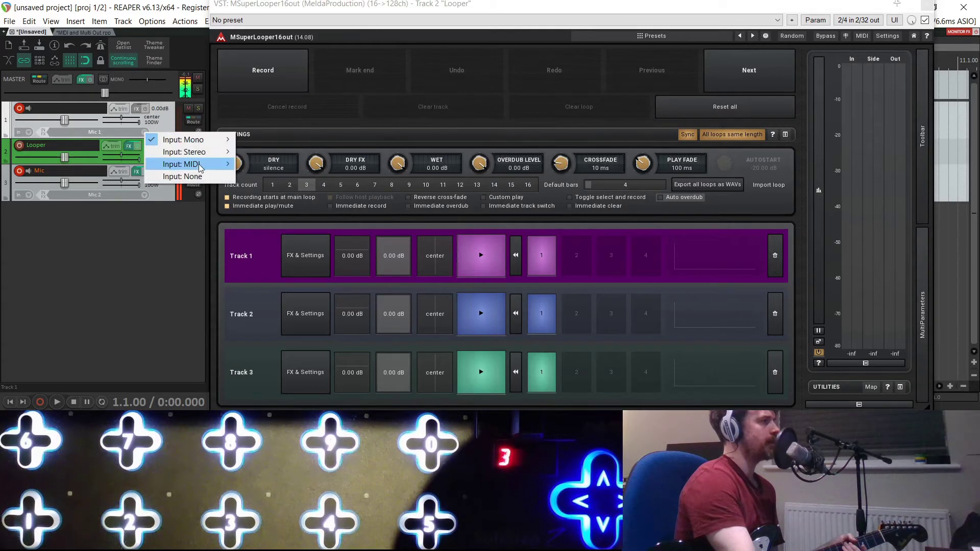
{"action": "mouse_move", "coordinate": [204, 164]}
{"action": "mouse_move", "coordinate": [262, 170]}
{"action": "left_click", "coordinate": [407, 163]}
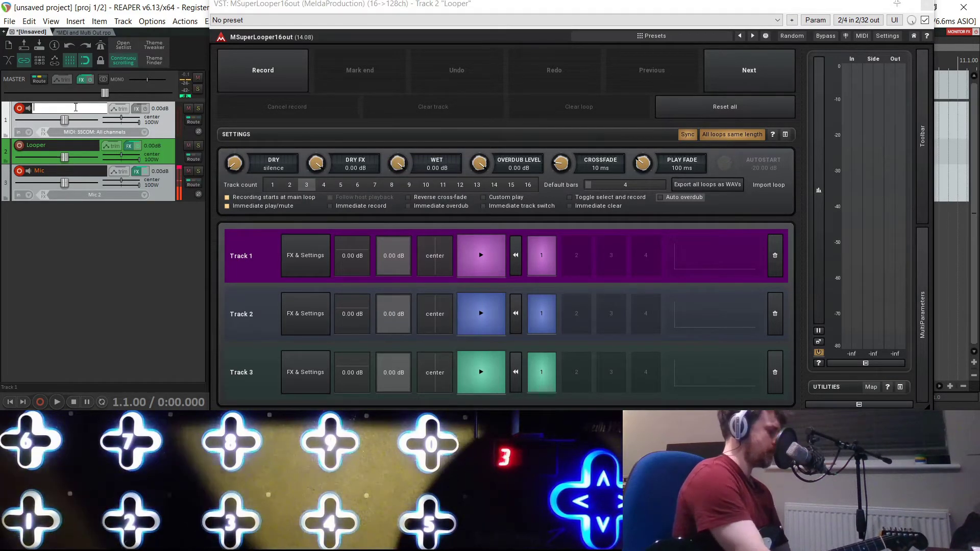
{"action": "type", "text": "Fot"}
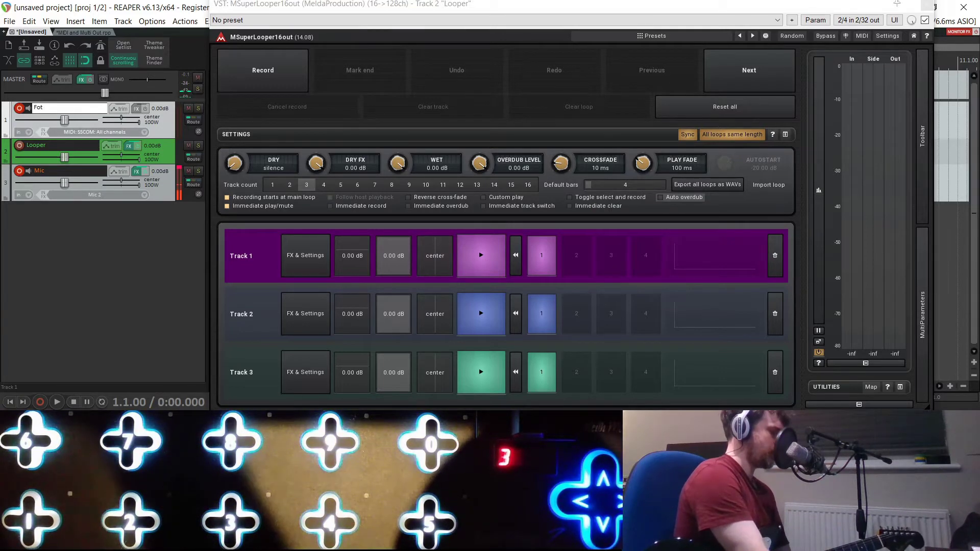
{"action": "type", "text": " Pedal"}
{"action": "key", "text": "Return"}
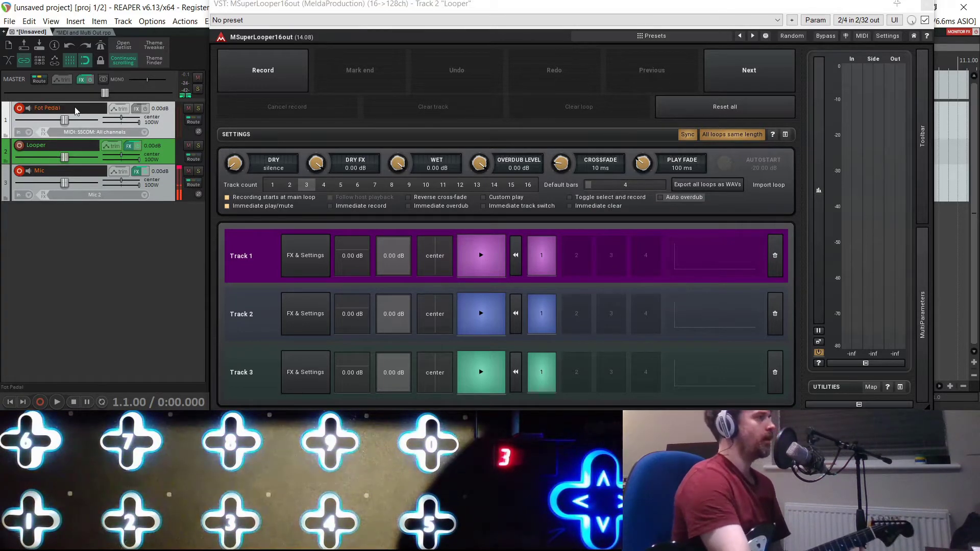
Add a send from the pedal track to the Looper track with its audio source set to None, leaving MIDI on All
{"action": "left_click", "coordinate": [193, 121]}
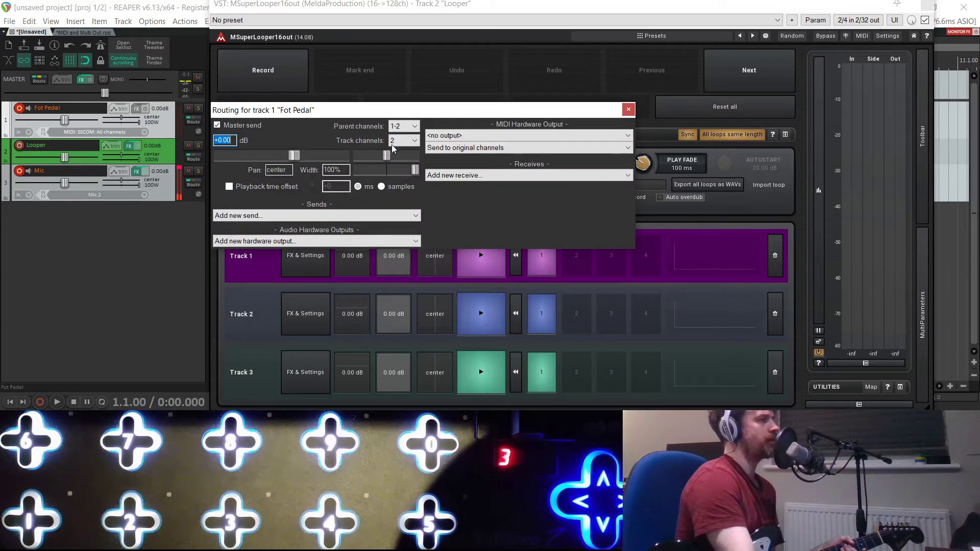
{"action": "left_click", "coordinate": [404, 215]}
{"action": "left_click", "coordinate": [245, 234]}
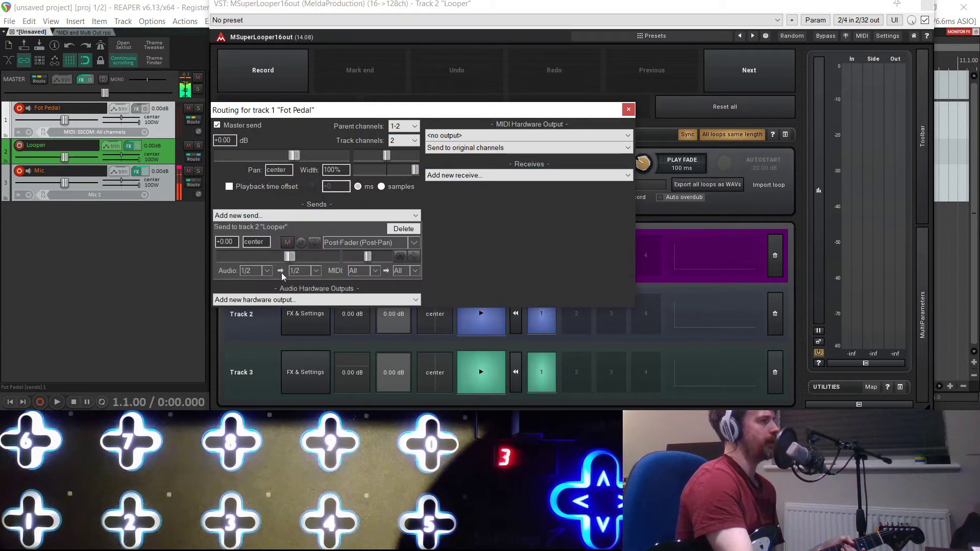
{"action": "left_click", "coordinate": [268, 274]}
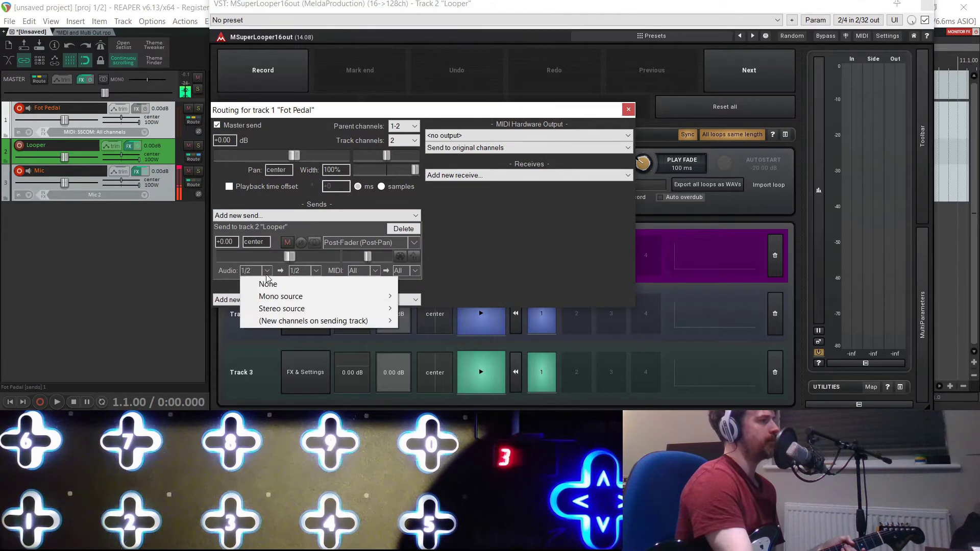
{"action": "left_click", "coordinate": [266, 282]}
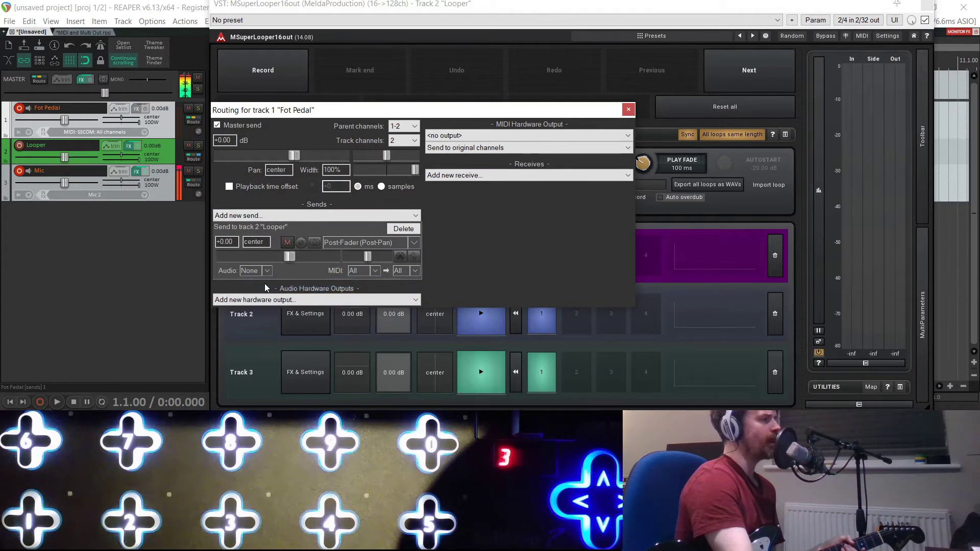
{"action": "left_click", "coordinate": [629, 109]}
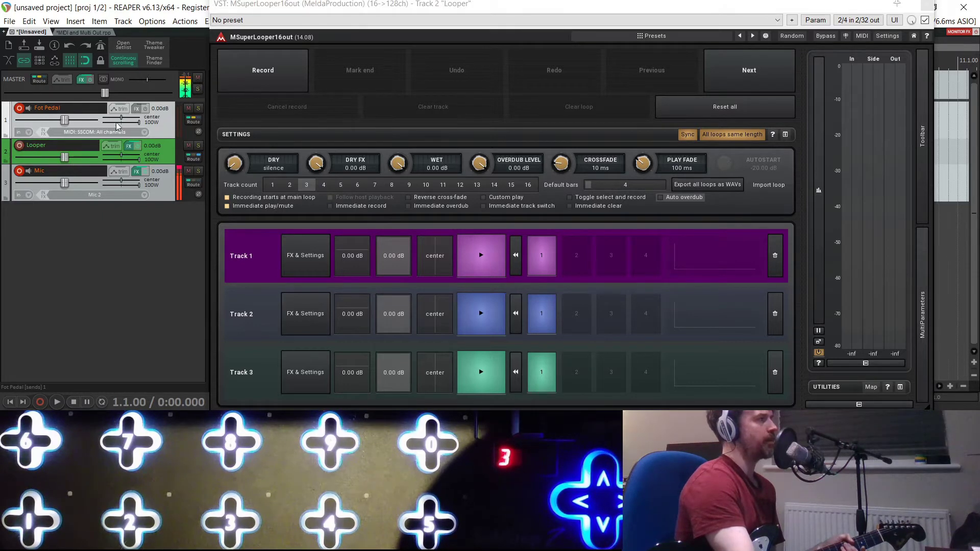
Correct the pedal track's name to Foot Pedal
{"action": "double_click", "coordinate": [39, 110]}
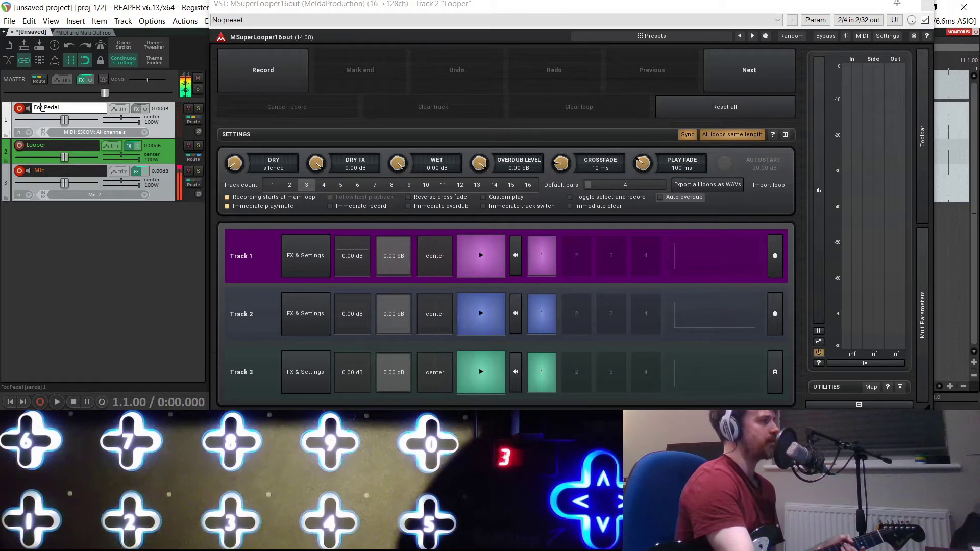
{"action": "left_click", "coordinate": [43, 108]}
{"action": "type", "text": "o"}
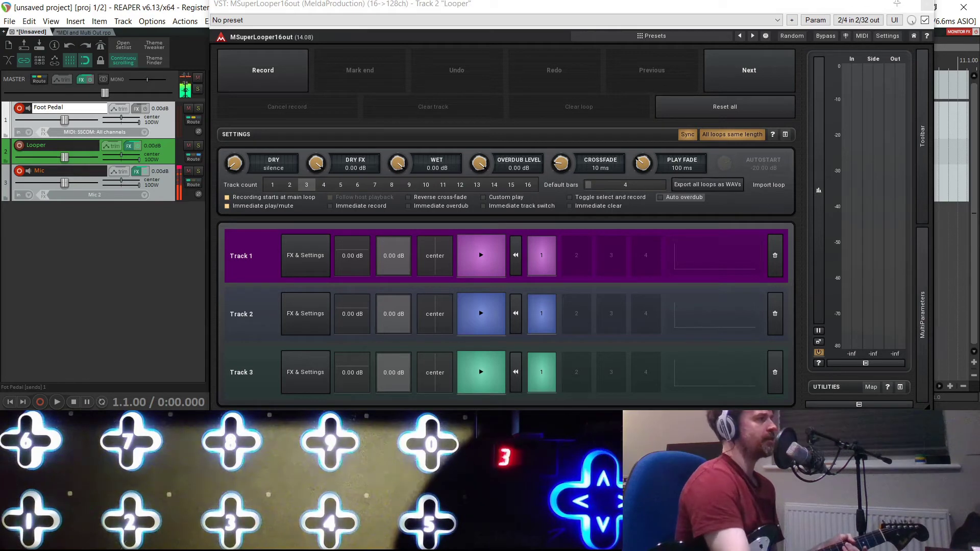
{"action": "key", "text": "Return"}
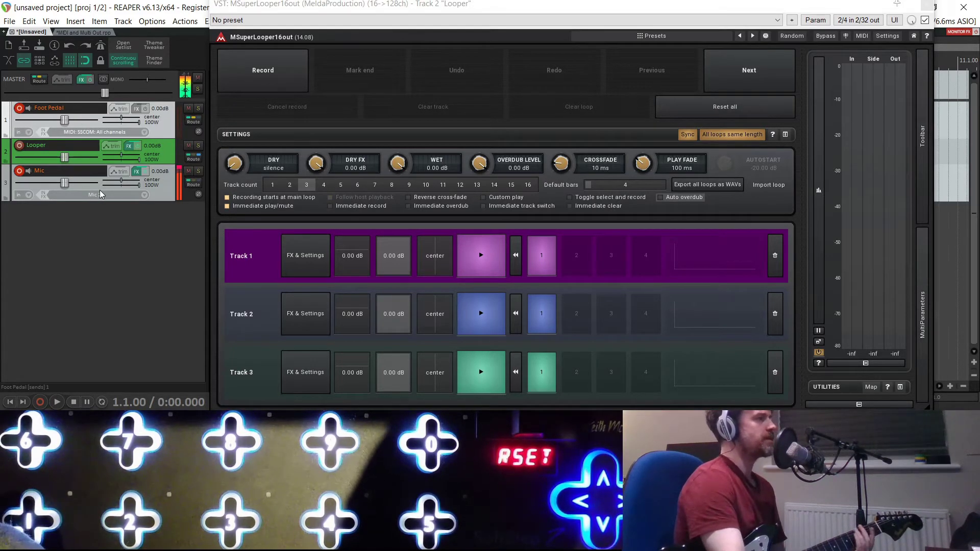
Add a record-armed track named Guitar Source and move it between the Foot Pedal and Looper tracks
{"action": "double_click", "coordinate": [85, 221]}
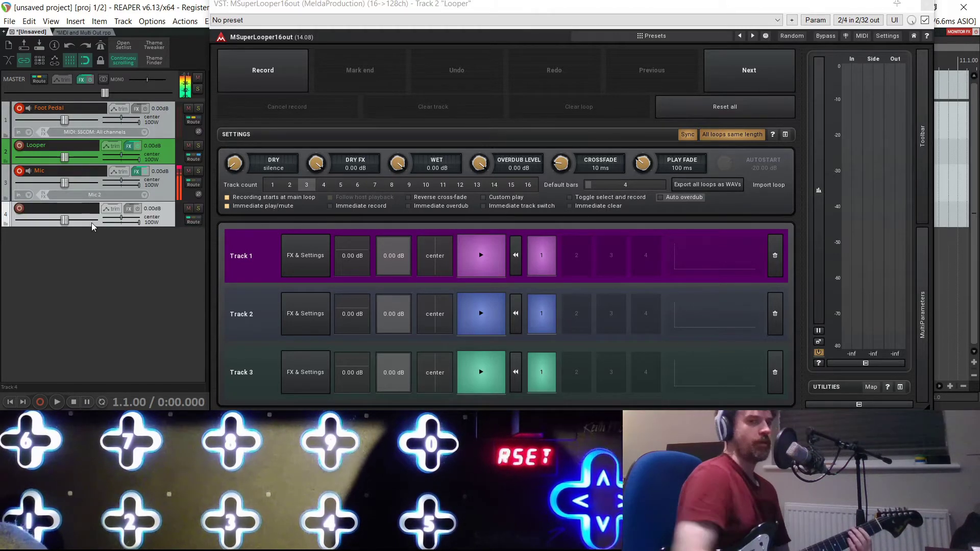
{"action": "left_click", "coordinate": [19, 209]}
{"action": "double_click", "coordinate": [43, 209]}
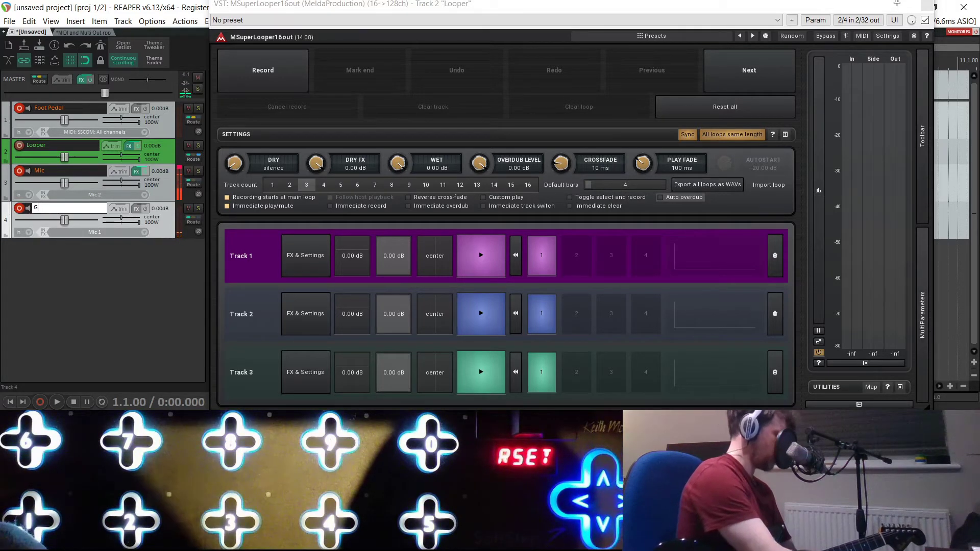
{"action": "type", "text": "Guitar Source"}
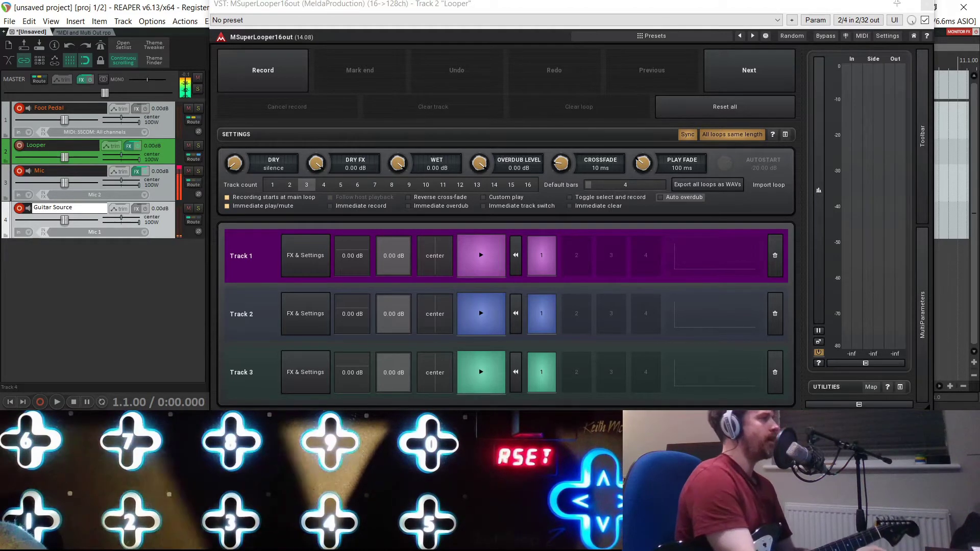
{"action": "key", "text": "Return"}
{"action": "left_click_drag", "start_coordinate": [7, 214], "coordinate": [59, 166]}
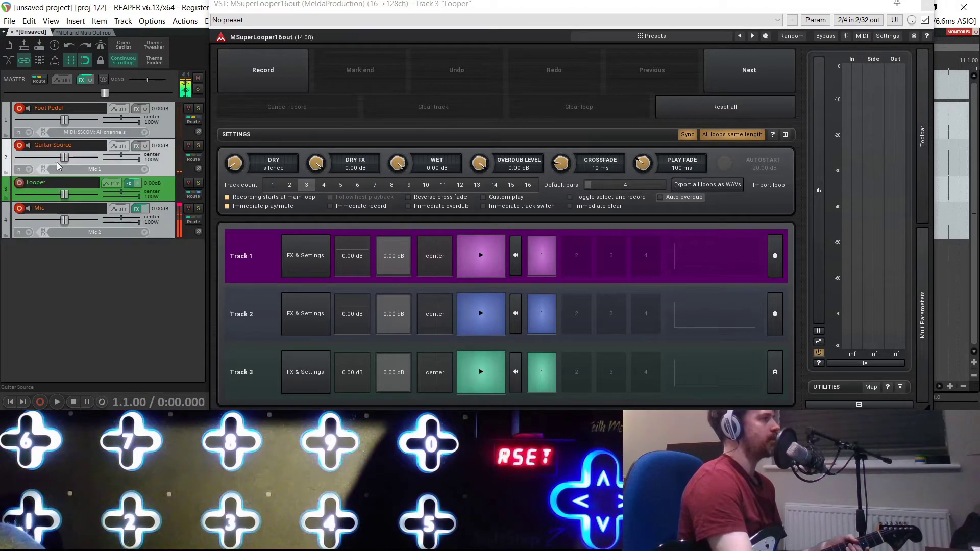
Turn off the master send of the Guitar Source track
{"action": "left_click", "coordinate": [192, 160]}
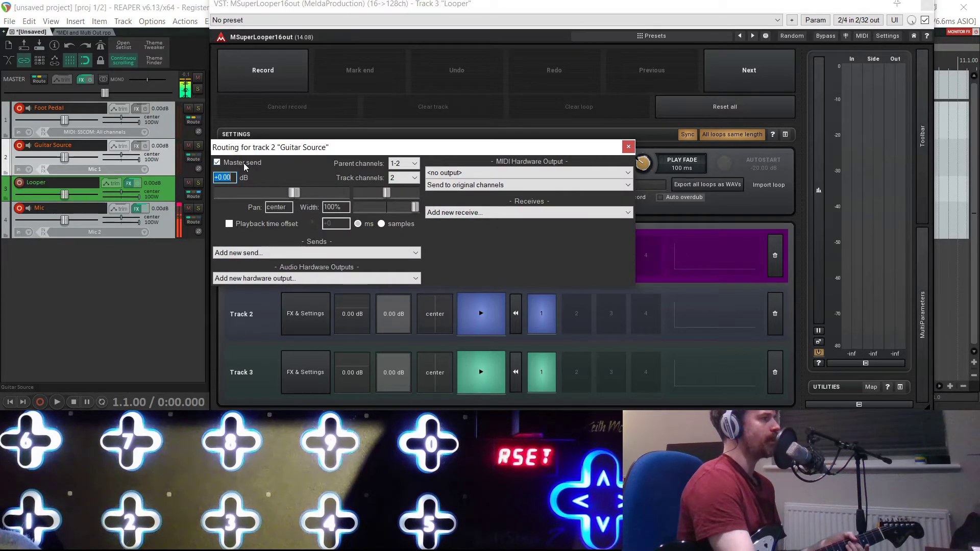
{"action": "mouse_move", "coordinate": [44, 154]}
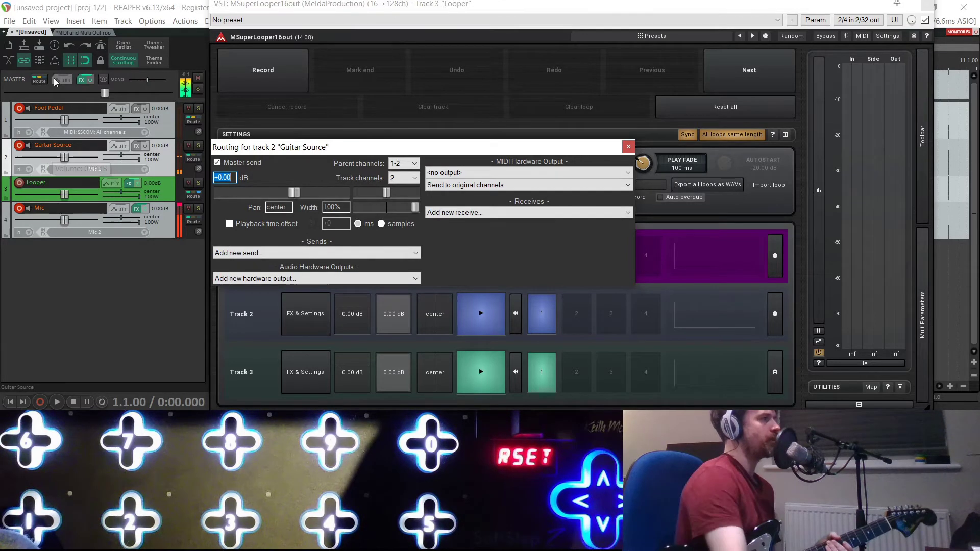
{"action": "left_click", "coordinate": [218, 163]}
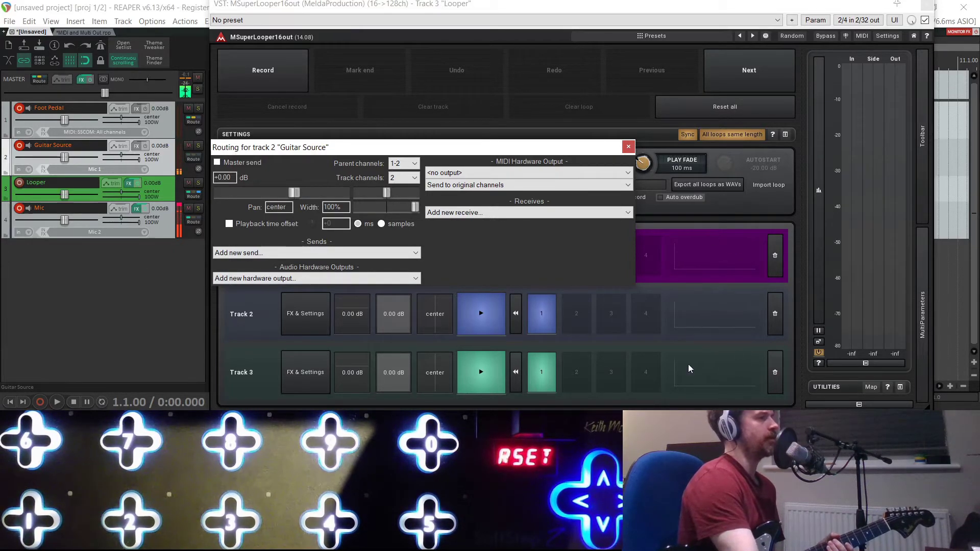
Add a send from Guitar Source to Looper carrying audio 1/2 with MIDI set to None, and close the routing settings
{"action": "left_click", "coordinate": [409, 254]}
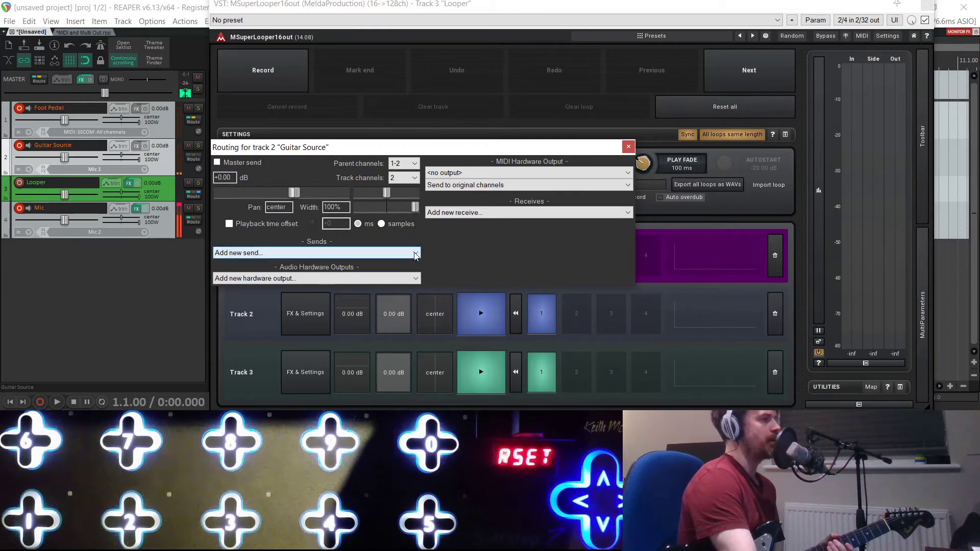
{"action": "left_click", "coordinate": [270, 280]}
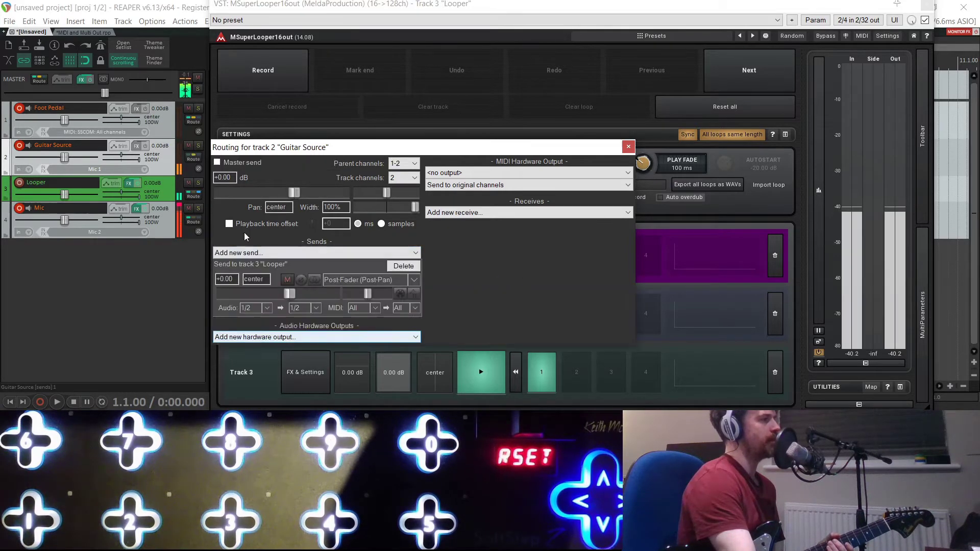
{"action": "left_click", "coordinate": [374, 309]}
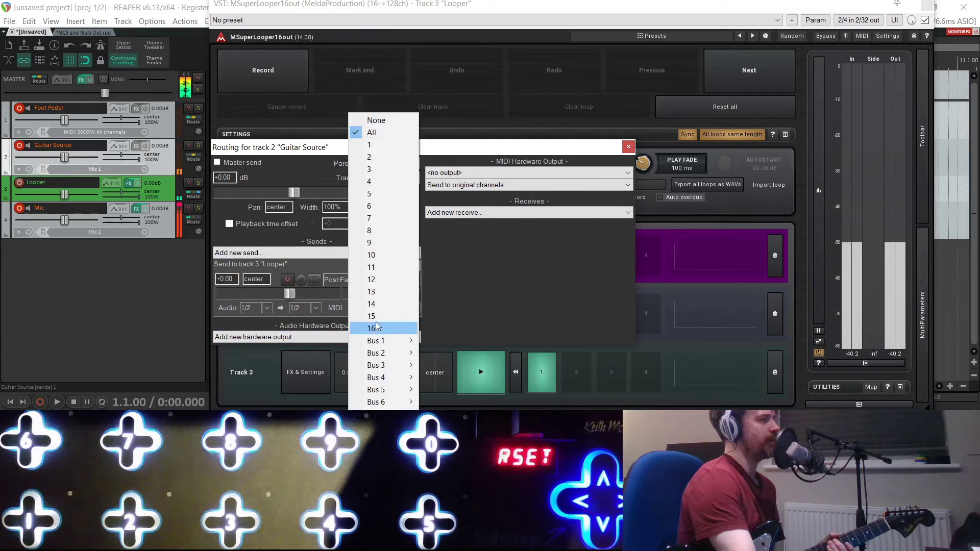
{"action": "left_click", "coordinate": [376, 119]}
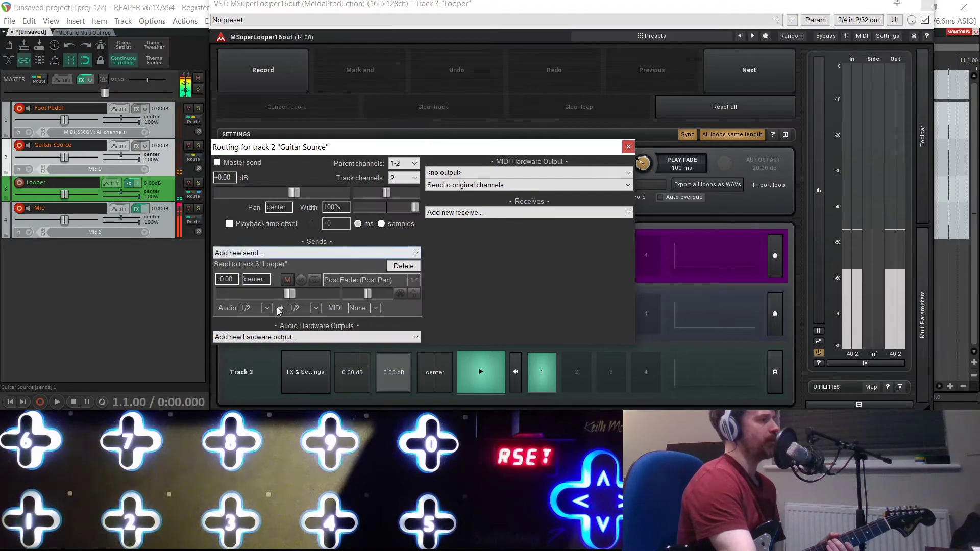
{"action": "mouse_move", "coordinate": [492, 149]}
{"action": "left_mouse_down"}
{"action": "mouse_move", "coordinate": [514, 160]}
{"action": "mouse_move", "coordinate": [500, 160]}
{"action": "left_mouse_up"}
{"action": "left_click", "coordinate": [637, 157]}
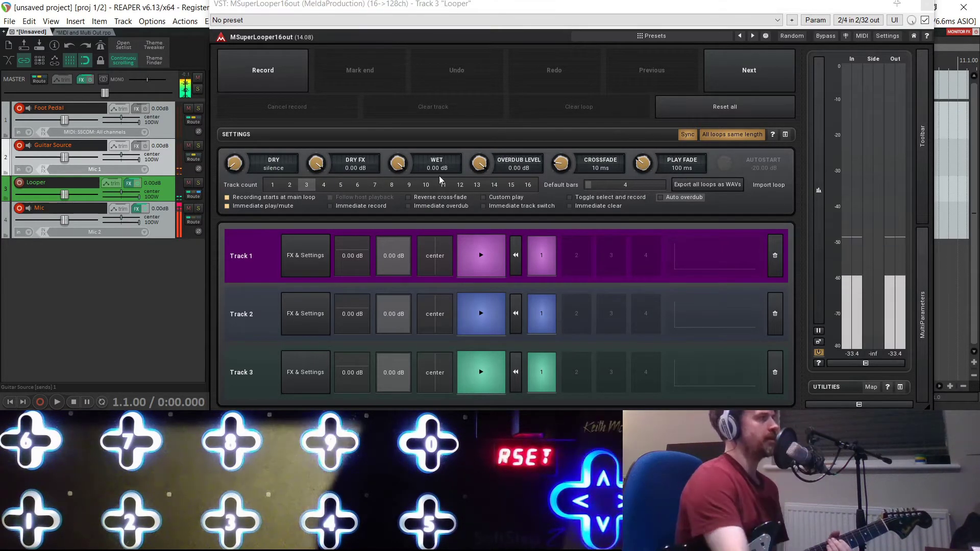
Add a new track, move it between the Looper and Mic tracks, and name it Track 1
{"action": "left_click", "coordinate": [162, 184]}
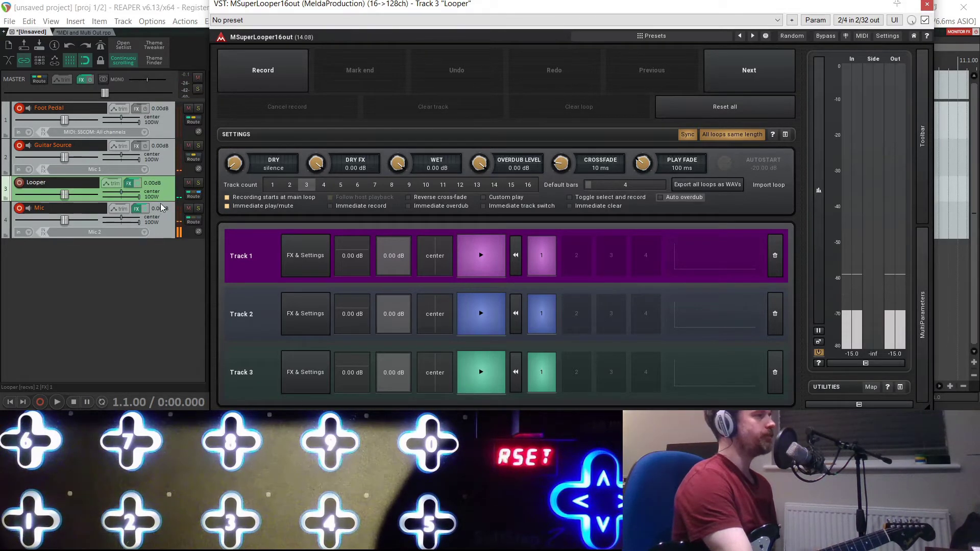
{"action": "double_click", "coordinate": [116, 283]}
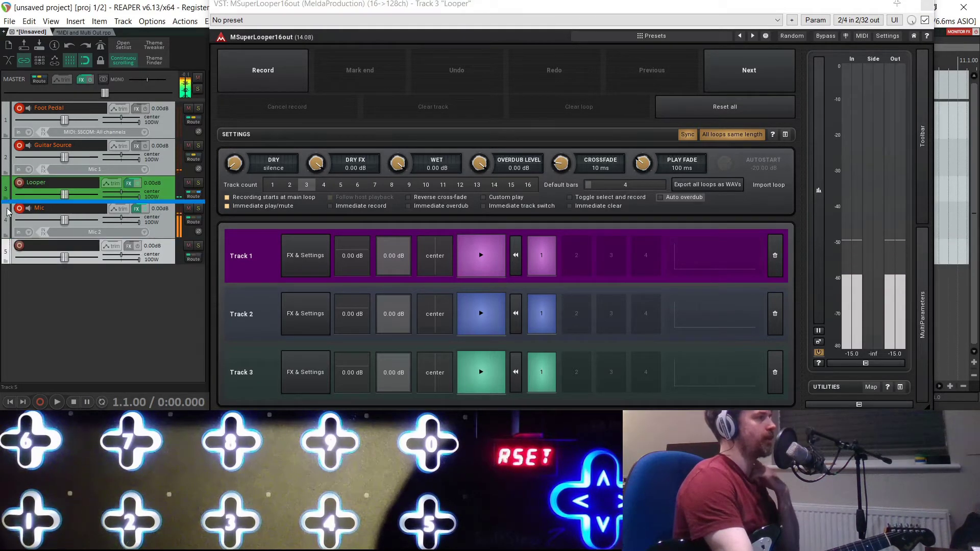
{"action": "left_click_drag", "start_coordinate": [7, 216], "coordinate": [37, 225]}
{"action": "double_click", "coordinate": [36, 213]}
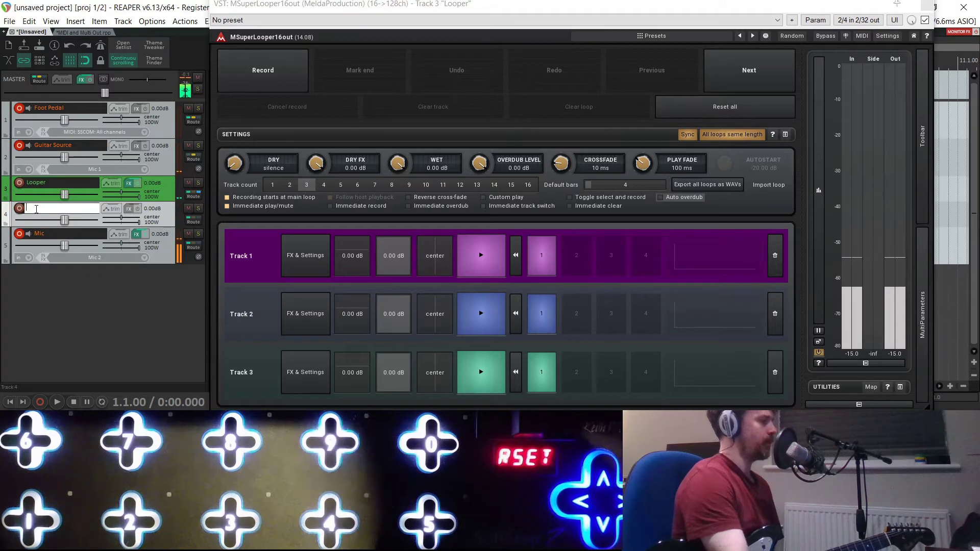
{"action": "type", "text": "Track 1"}
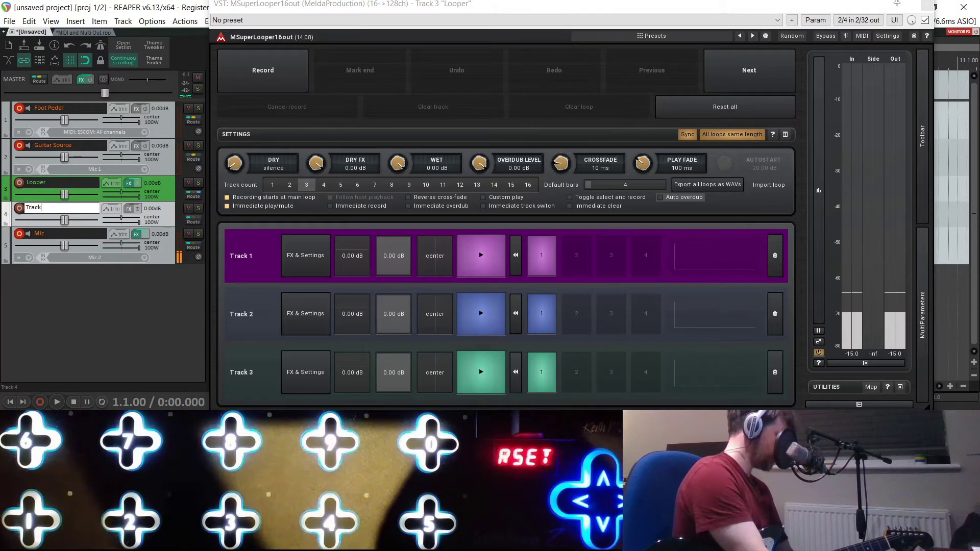
{"action": "key", "text": "Return"}
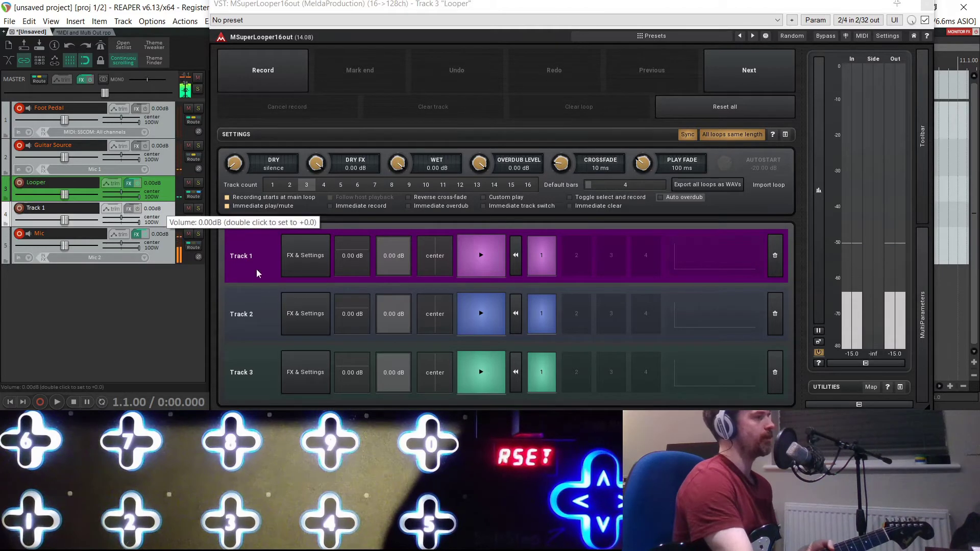
Select Tracks 1, 2 and 3 in the looper in turn to examine its three loop tracks, ending on Track 1
{"action": "left_click", "coordinate": [247, 327]}
{"action": "left_click", "coordinate": [251, 258]}
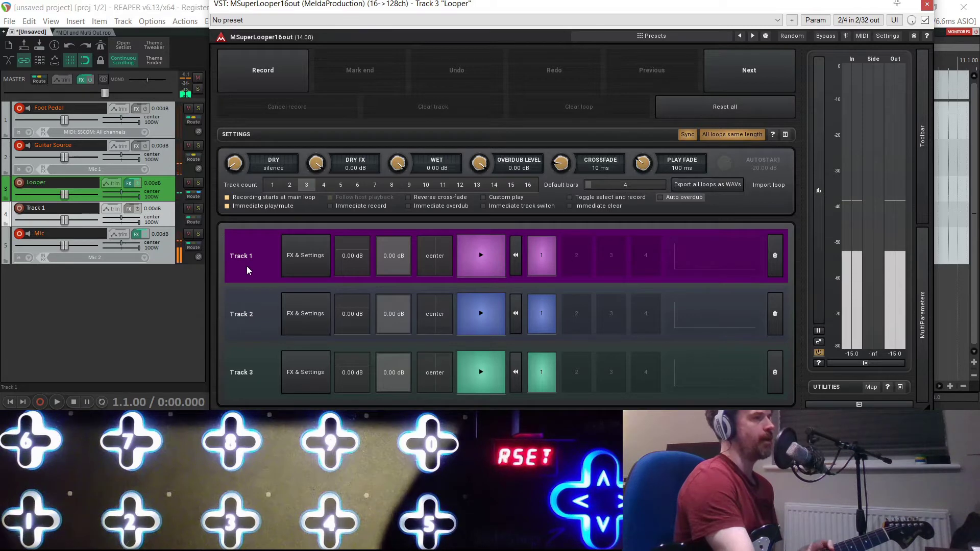
{"action": "left_click", "coordinate": [250, 314]}
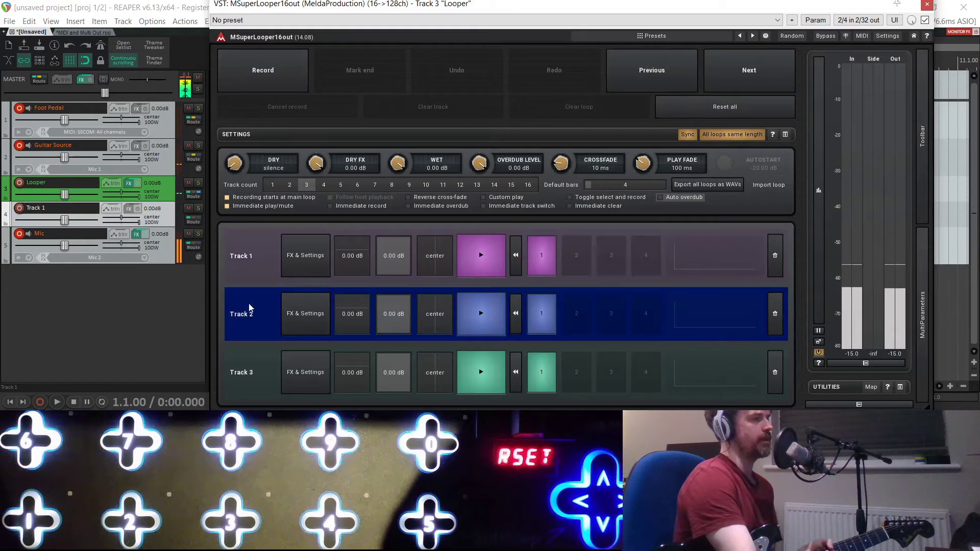
{"action": "left_click", "coordinate": [255, 375]}
{"action": "left_click", "coordinate": [250, 257]}
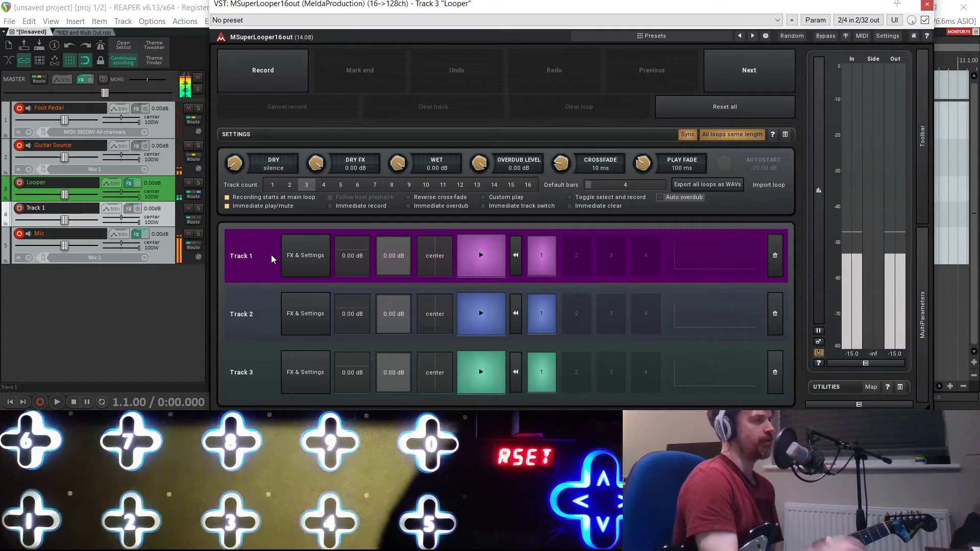
{"action": "left_click", "coordinate": [254, 334]}
{"action": "left_click", "coordinate": [243, 366]}
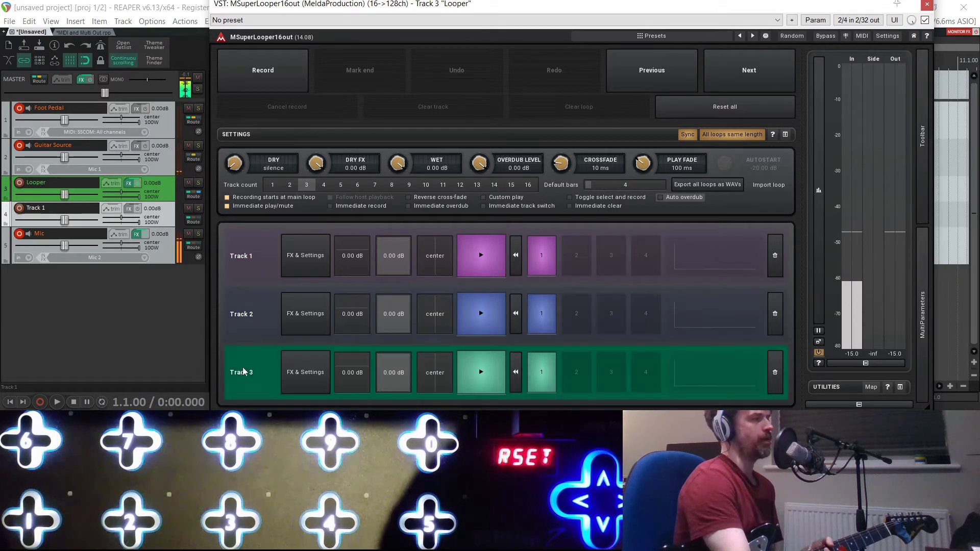
{"action": "left_click", "coordinate": [249, 317]}
{"action": "left_click", "coordinate": [252, 258]}
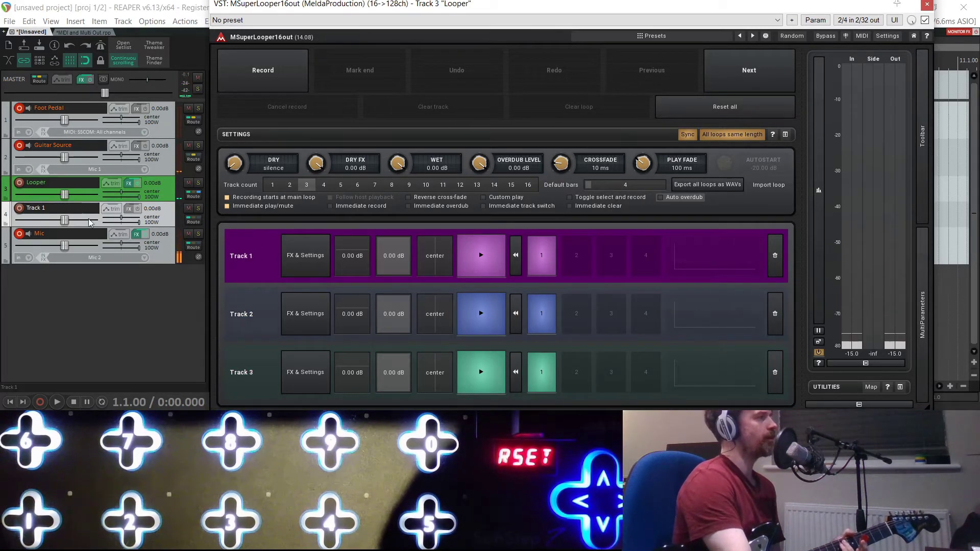
Add a send from Looper to Track 1 carrying audio 1/2 with MIDI set to None, and close the routing settings
{"action": "left_click", "coordinate": [193, 196]}
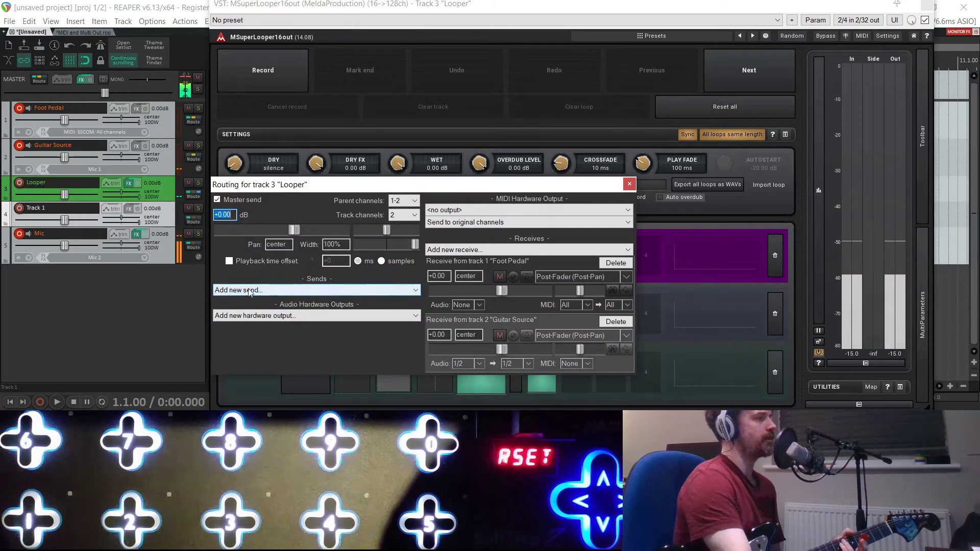
{"action": "left_click", "coordinate": [409, 290]}
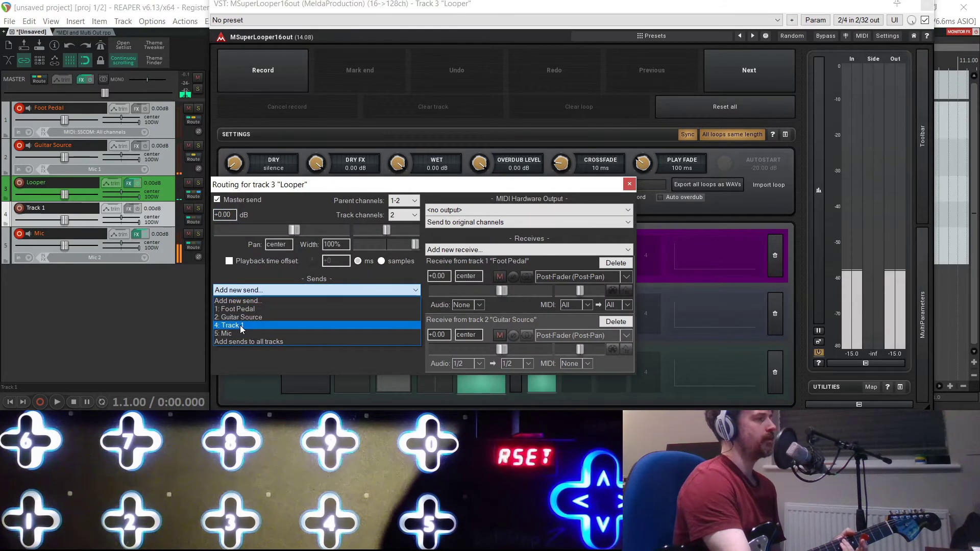
{"action": "left_click", "coordinate": [240, 326]}
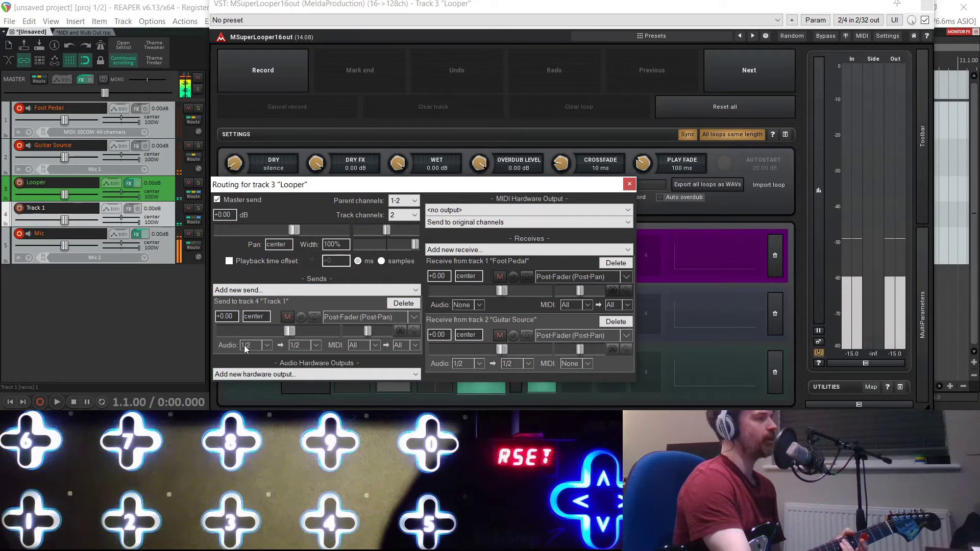
{"action": "left_click", "coordinate": [376, 346]}
{"action": "left_click", "coordinate": [378, 121]}
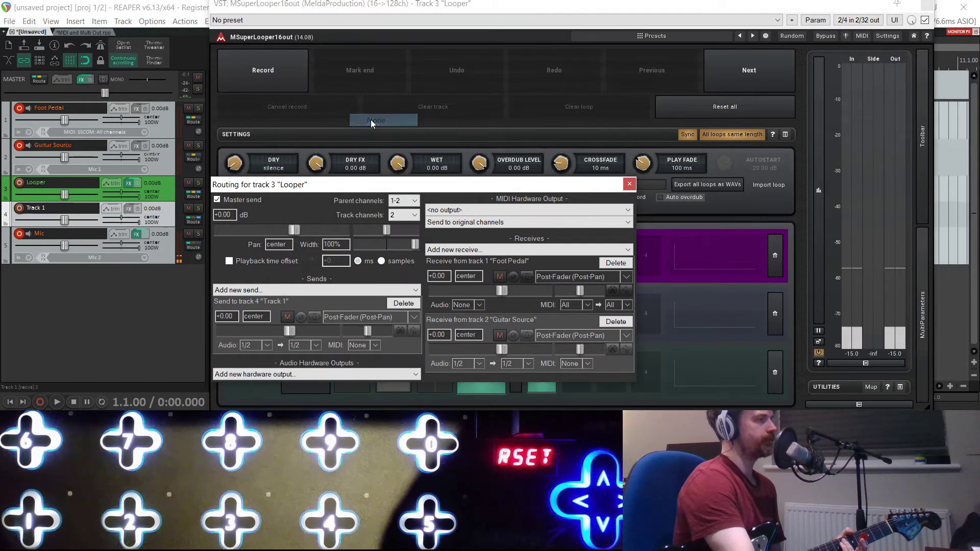
{"action": "left_click", "coordinate": [631, 184]}
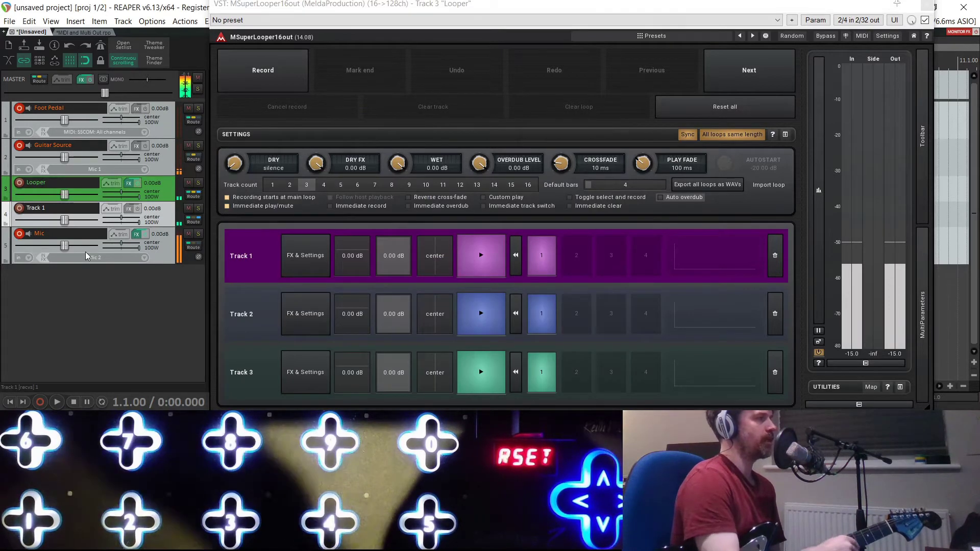
Turn off the Looper track's master send and check the routing settings of Track 1
{"action": "left_click", "coordinate": [194, 196]}
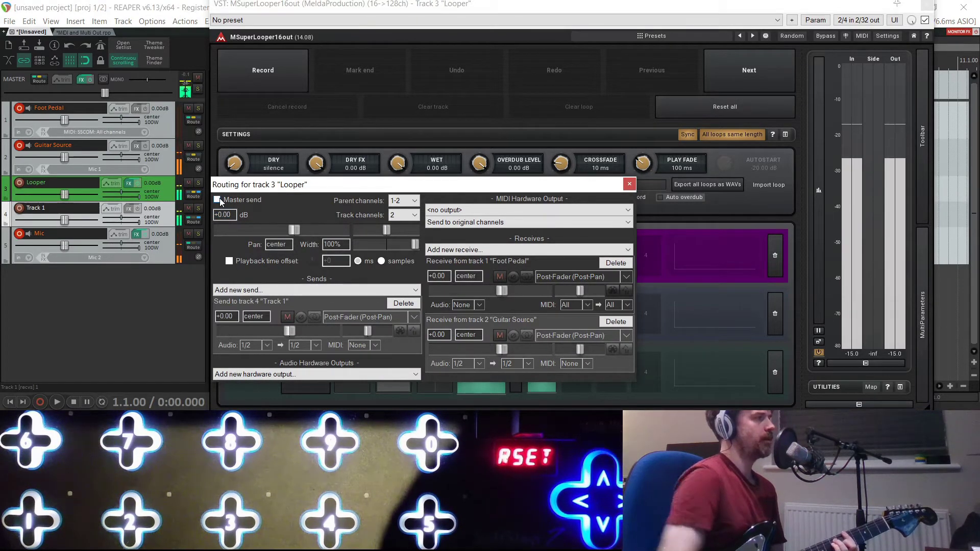
{"action": "left_click", "coordinate": [629, 184]}
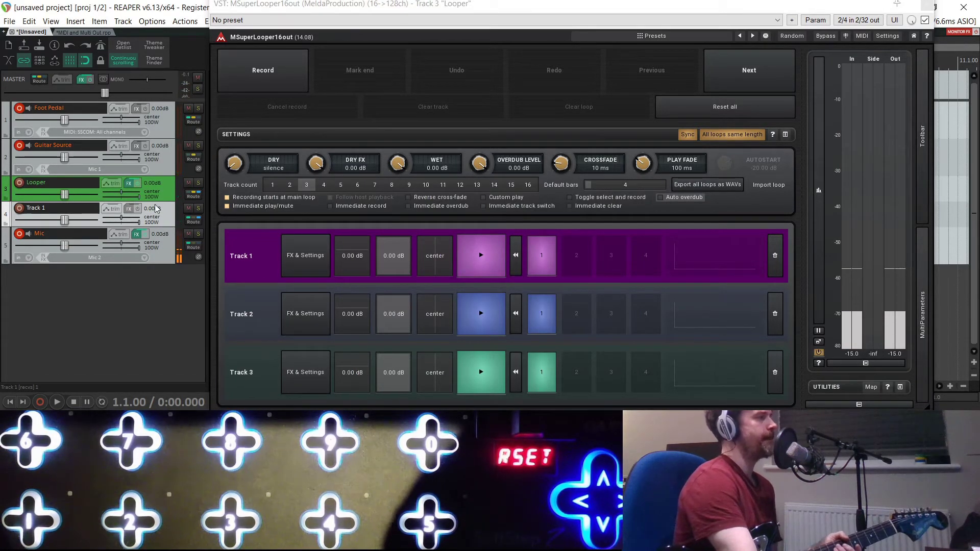
{"action": "left_click", "coordinate": [192, 221]}
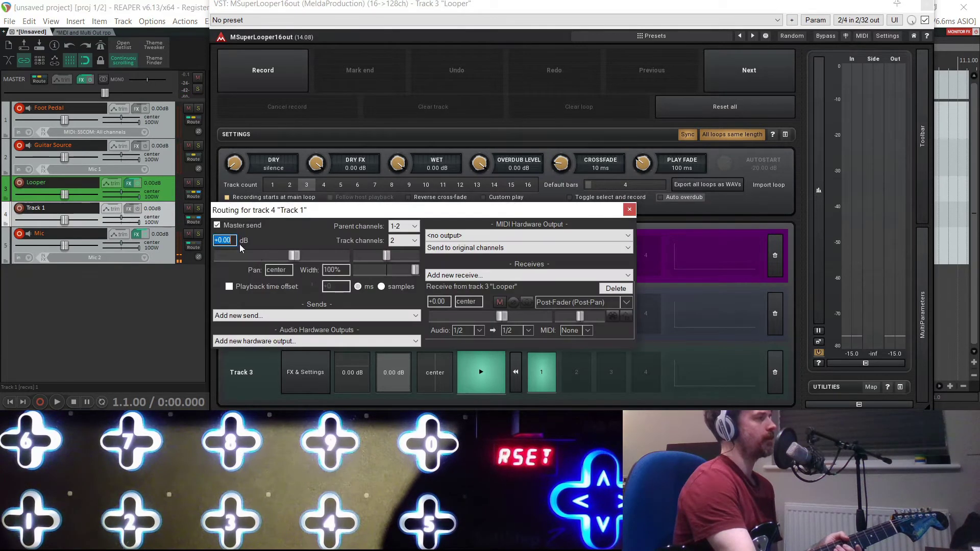
{"action": "left_click", "coordinate": [629, 210]}
Add a new track, move it between Track 1 and Mic, and name it Track 2
{"action": "double_click", "coordinate": [63, 287]}
{"action": "left_click_drag", "start_coordinate": [4, 276], "coordinate": [5, 228]}
{"action": "double_click", "coordinate": [43, 234]}
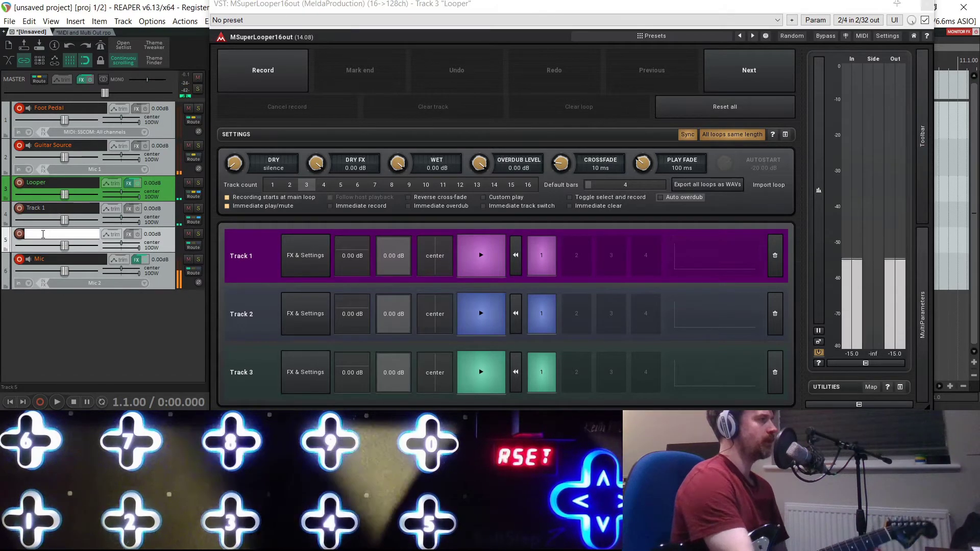
{"action": "type", "text": "Tra"}
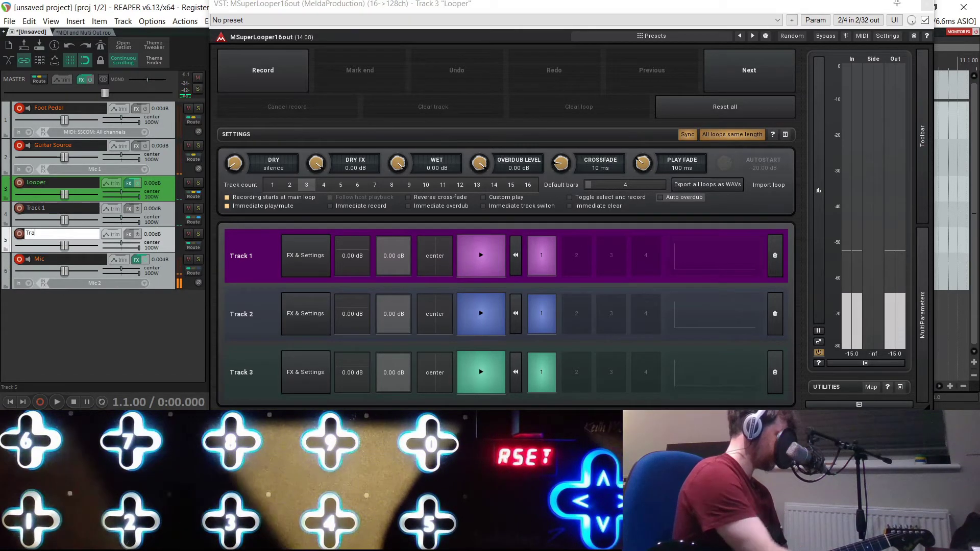
{"action": "type", "text": "ck 2"}
{"action": "key", "text": "Return"}
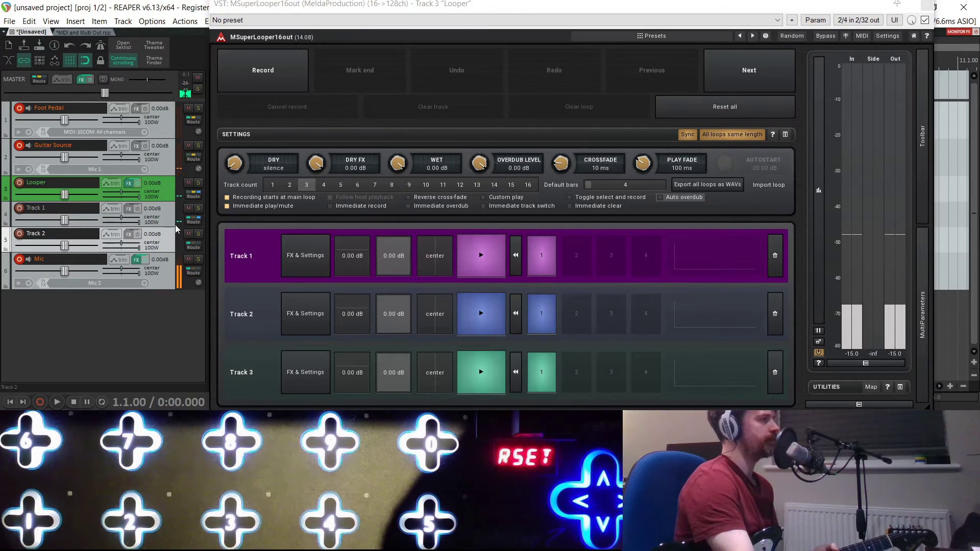
Add a send from the Looper track to Track 2
{"action": "left_click", "coordinate": [192, 197]}
{"action": "left_click", "coordinate": [347, 288]}
{"action": "left_click", "coordinate": [256, 331]}
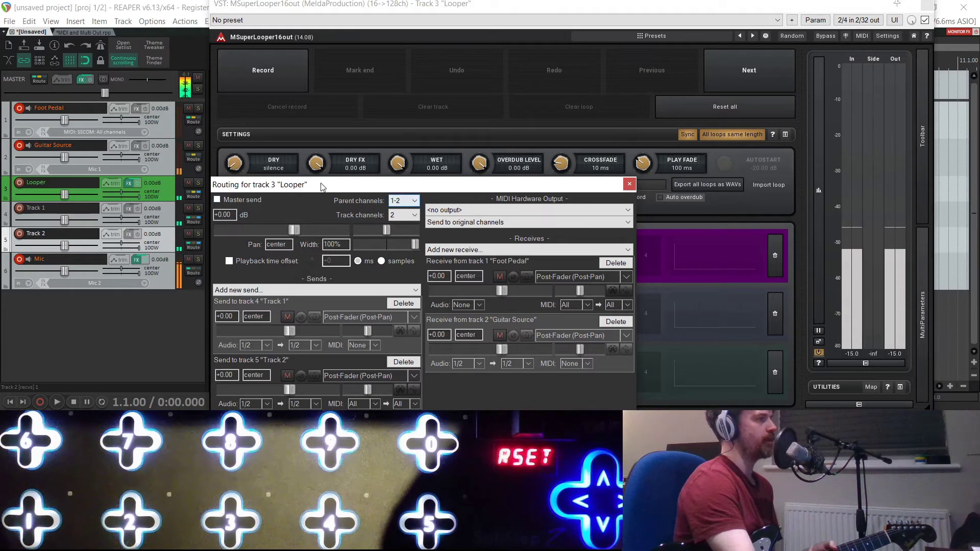
Set the Looper track's number of track channels to 6
{"action": "left_click", "coordinate": [414, 215]}
{"action": "left_click", "coordinate": [415, 215]}
{"action": "left_click", "coordinate": [414, 215]}
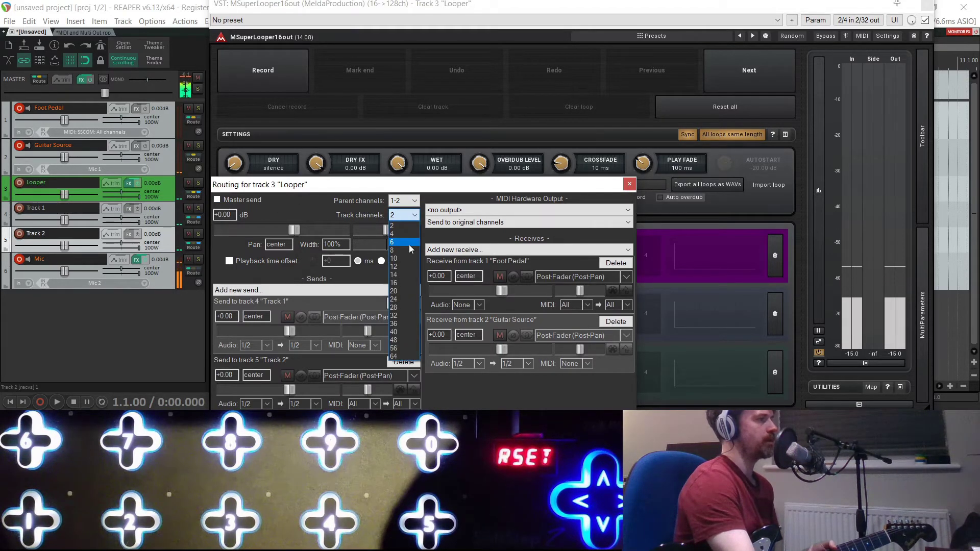
{"action": "left_click", "coordinate": [409, 243]}
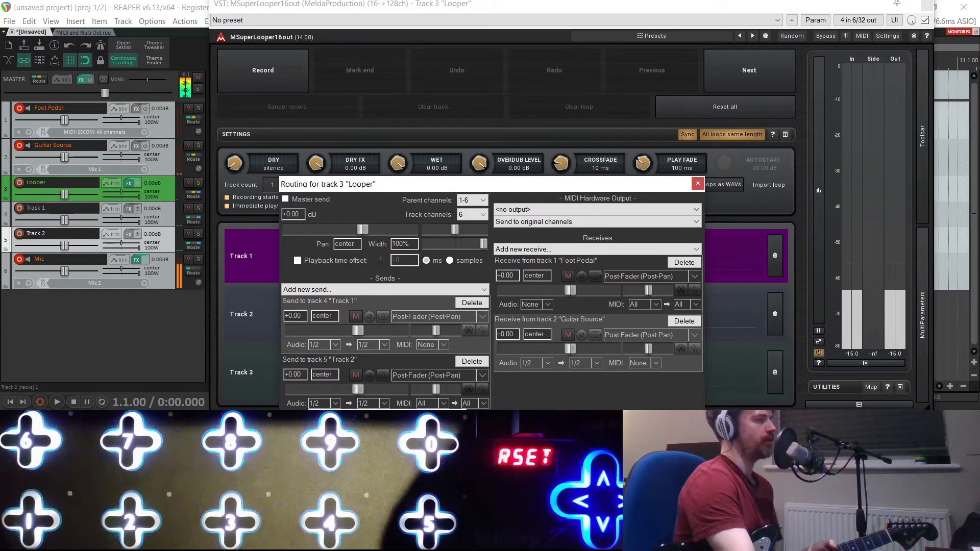
Set the source audio of Looper's send to Track 2 to channels 3/4 and close the routing settings
{"action": "left_click", "coordinate": [335, 403]}
{"action": "left_click", "coordinate": [375, 285]}
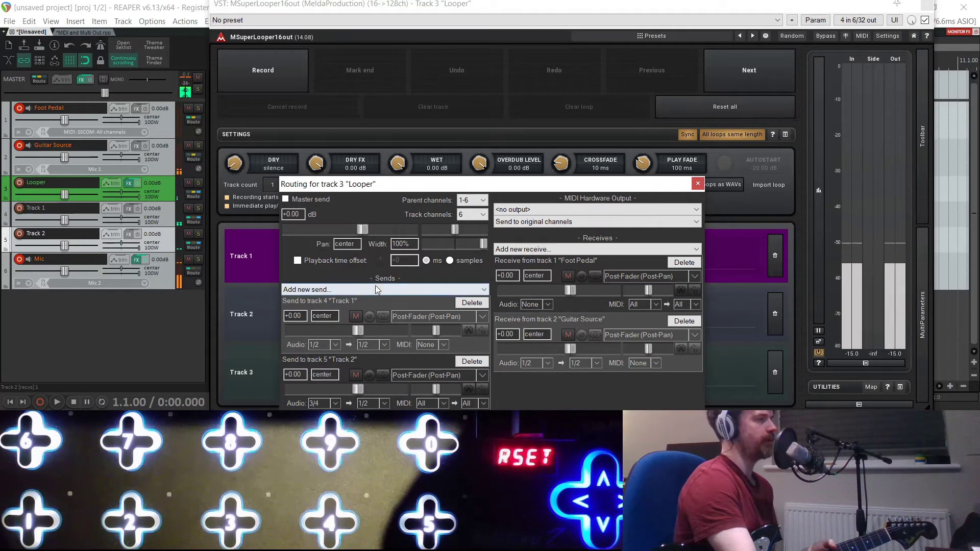
{"action": "left_click", "coordinate": [698, 184]}
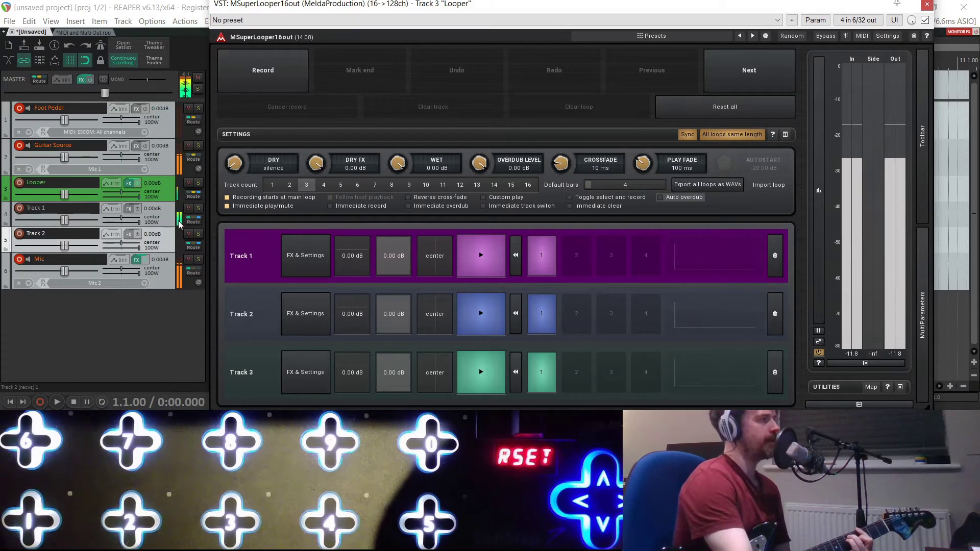
Test the separate outputs by selecting looper Track 2 and Track 1, and pan REAPER's Track 1 to 68% left and Track 2 to 74% right
{"action": "left_click", "coordinate": [251, 314]}
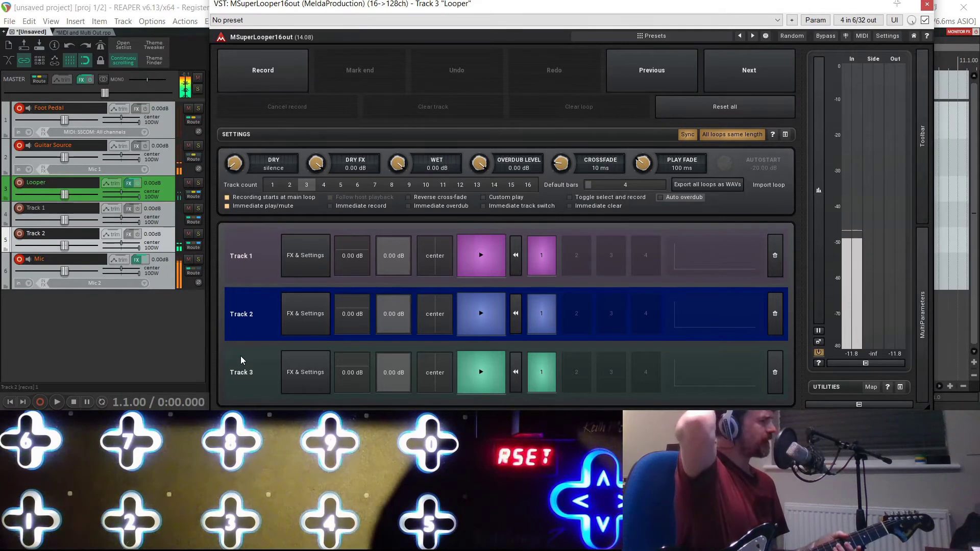
{"action": "left_click", "coordinate": [237, 263]}
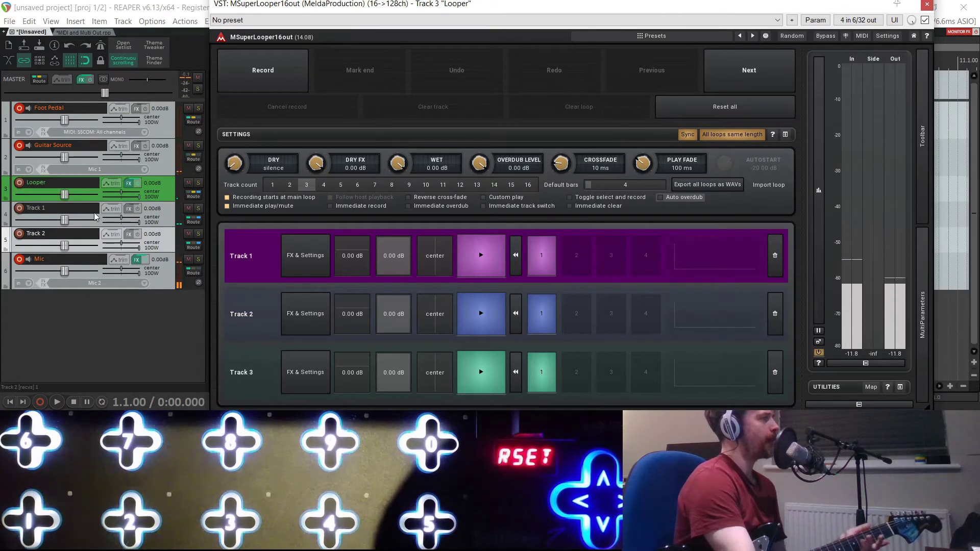
{"action": "left_click_drag", "start_coordinate": [121, 215], "coordinate": [135, 250]}
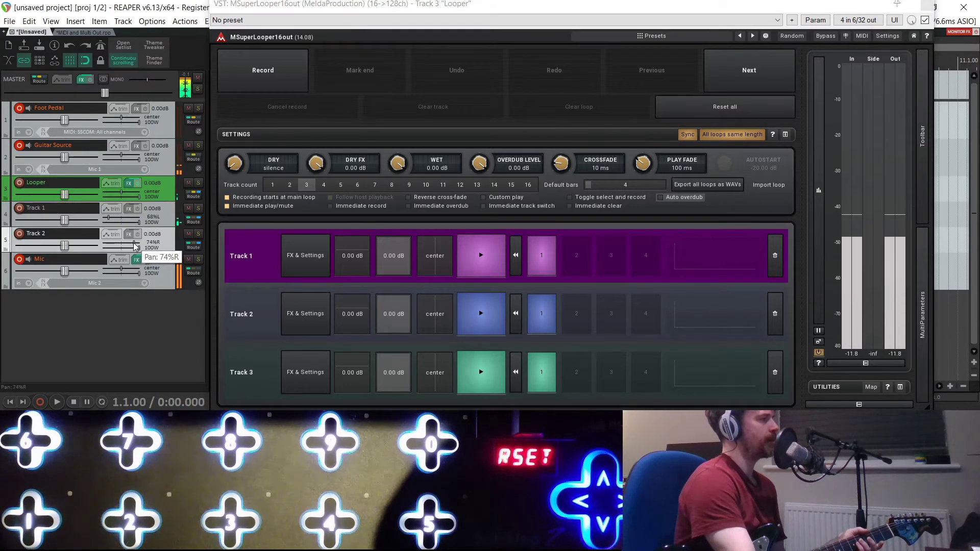
Insert Guitar Rig 5 on Track 1 and enable its high-quality mode
{"action": "left_click", "coordinate": [131, 210]}
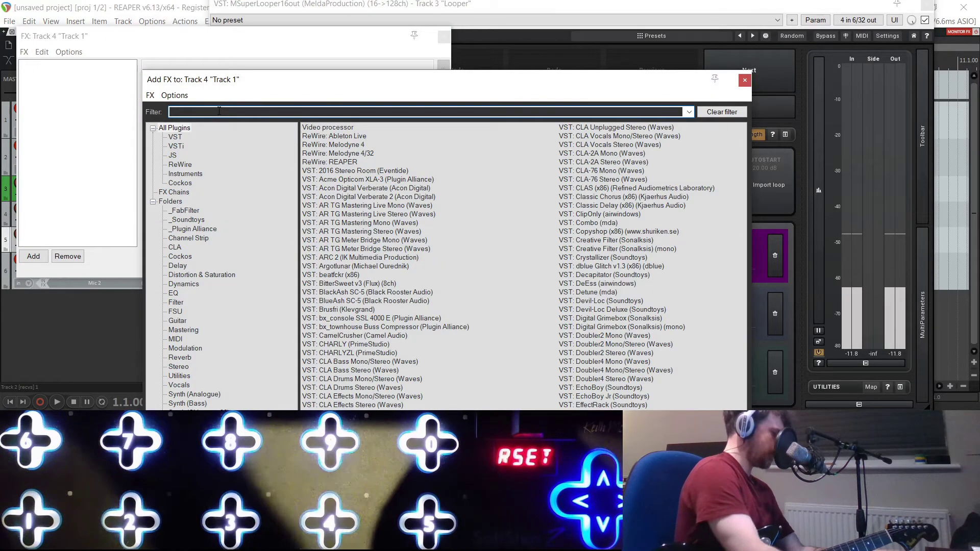
{"action": "type", "text": "rig"}
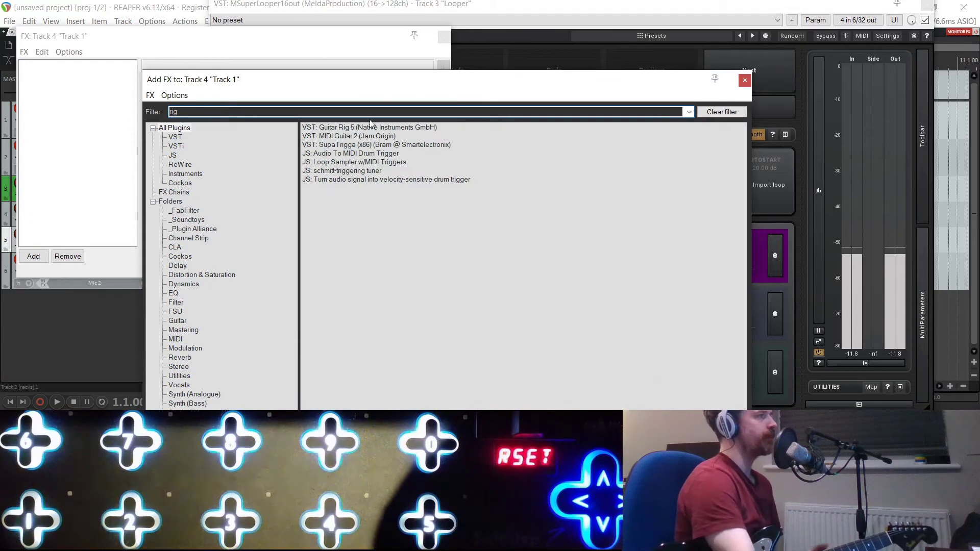
{"action": "double_click", "coordinate": [351, 130]}
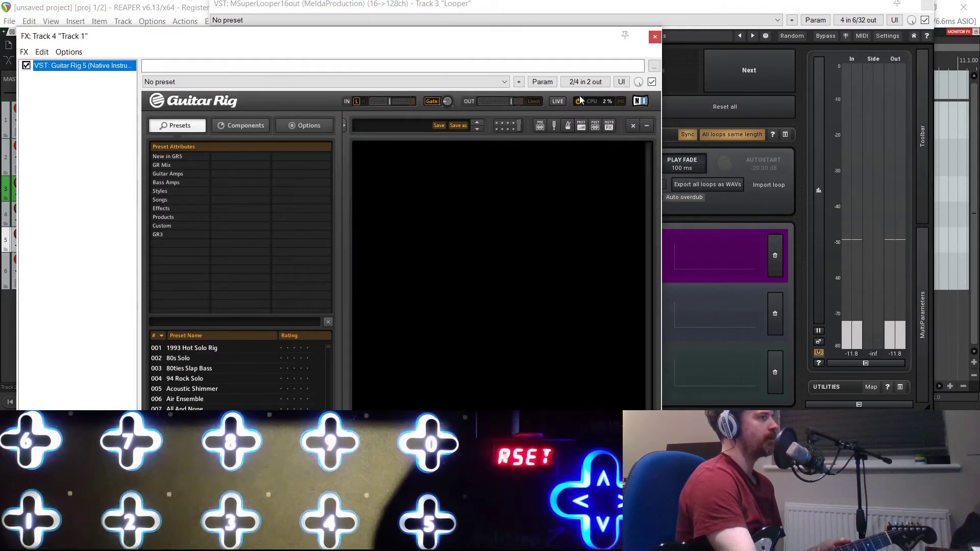
{"action": "left_click", "coordinate": [619, 100]}
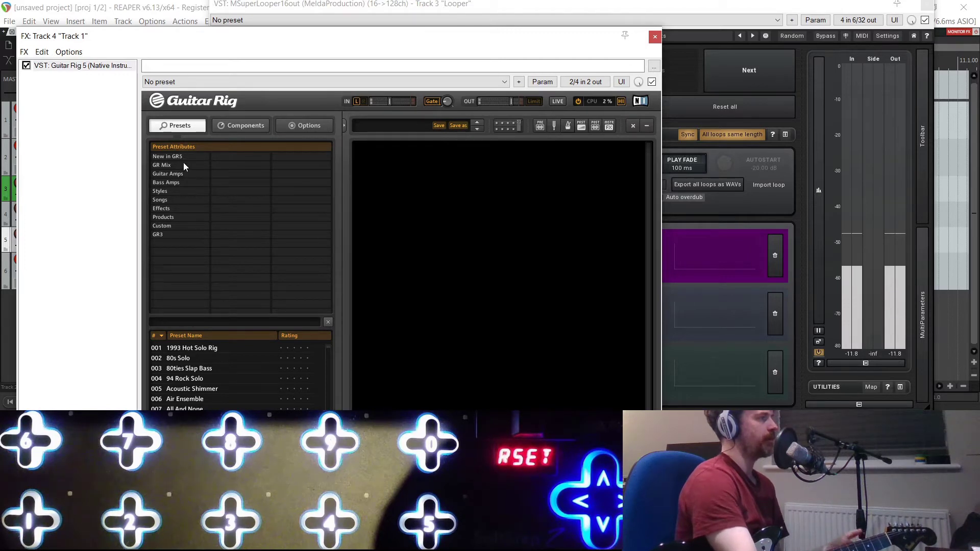
Search Guitar Rig's presets for "clean", load Almost Clean, and close the effects window
{"action": "left_click", "coordinate": [214, 323]}
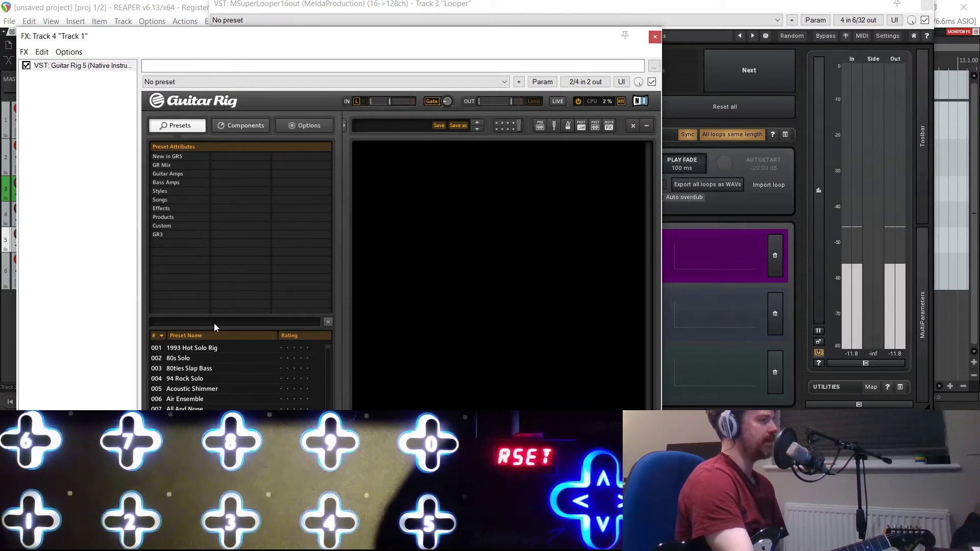
{"action": "type", "text": "clean"}
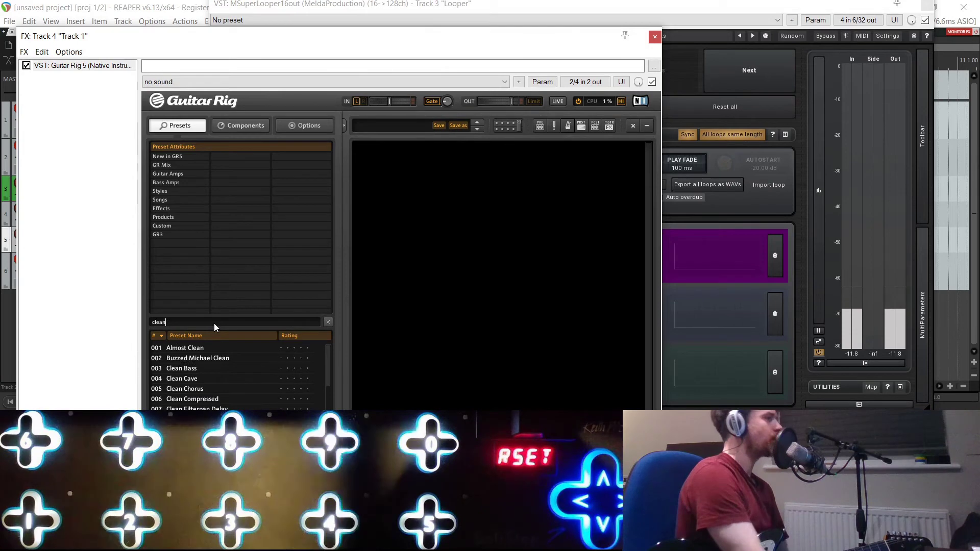
{"action": "left_click", "coordinate": [206, 347]}
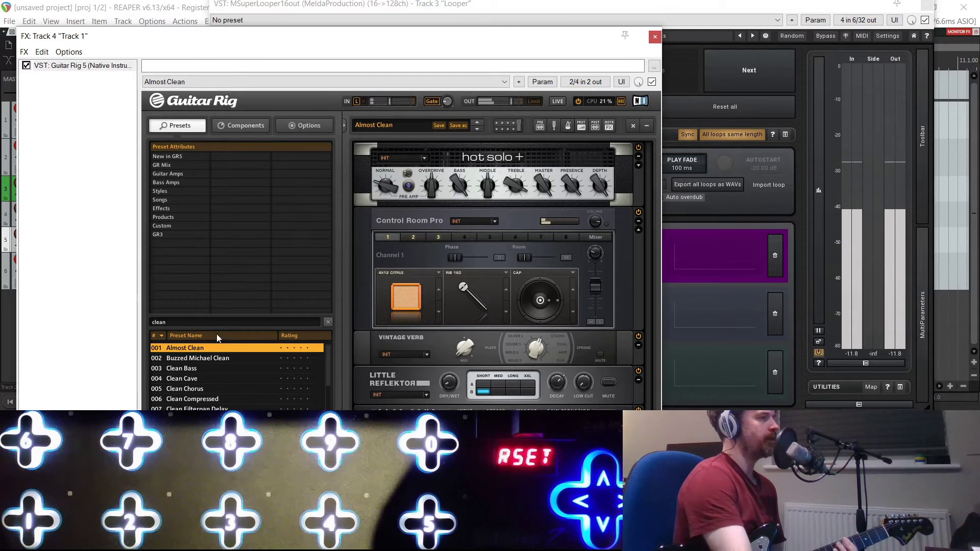
{"action": "left_click", "coordinate": [655, 38]}
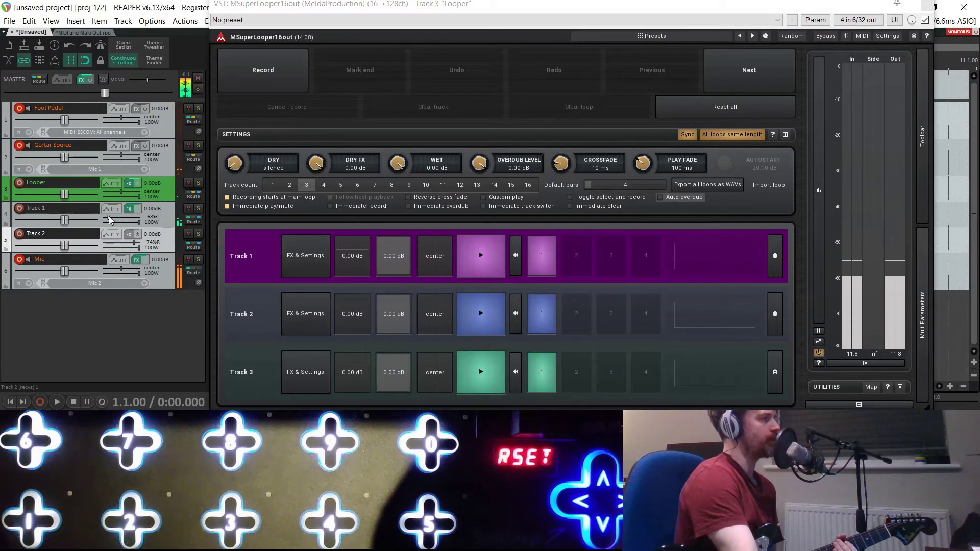
Rename the REAPER track Track 1 as Clean
{"action": "double_click", "coordinate": [57, 208]}
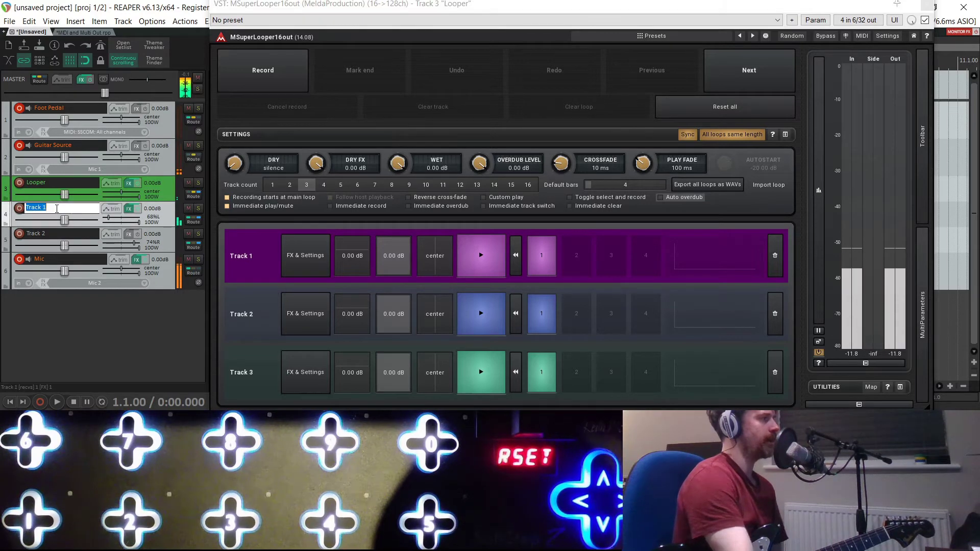
{"action": "type", "text": "Clean"}
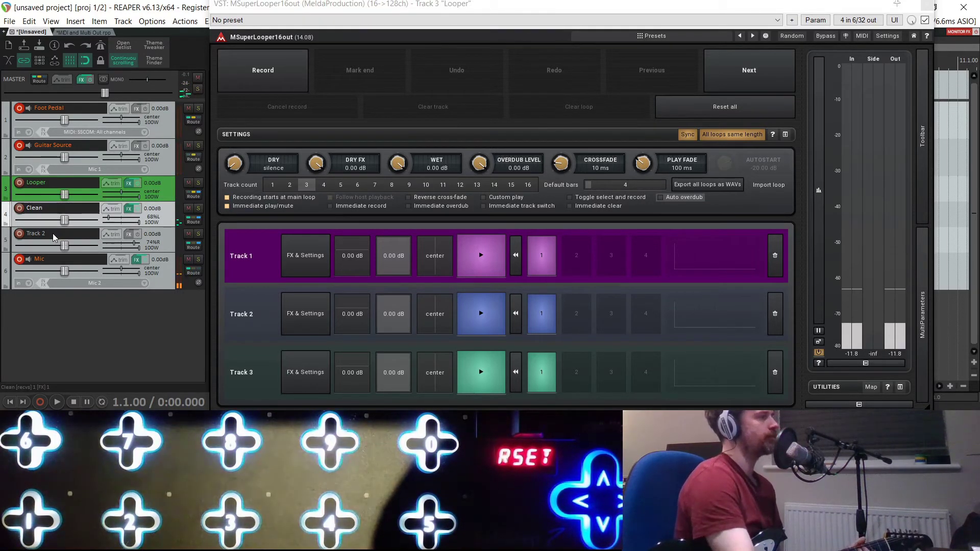
{"action": "key", "text": "Return"}
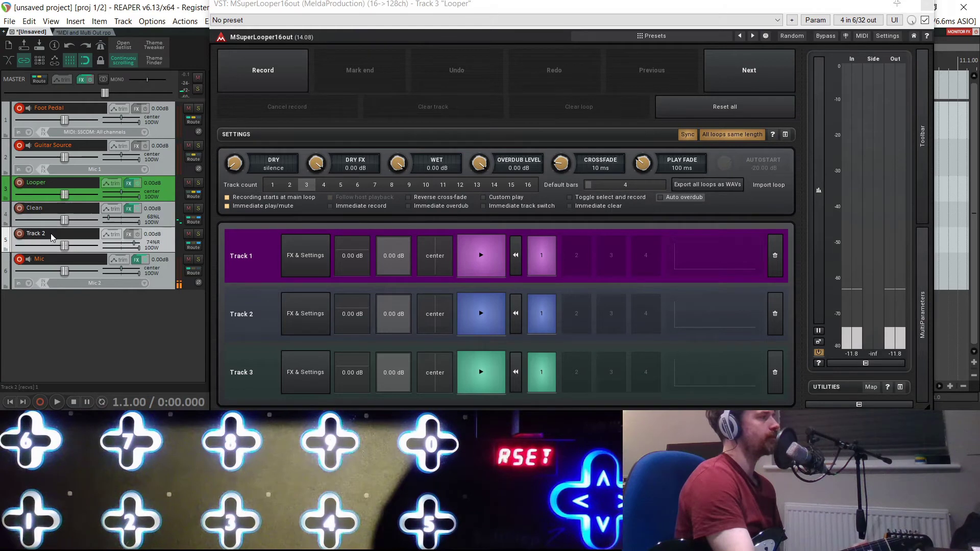
Insert Guitar Rig 5 on Track 2, load the 1993 Hot Solo Rig preset, and close the effects window
{"action": "left_click", "coordinate": [129, 236]}
{"action": "left_click", "coordinate": [251, 247]}
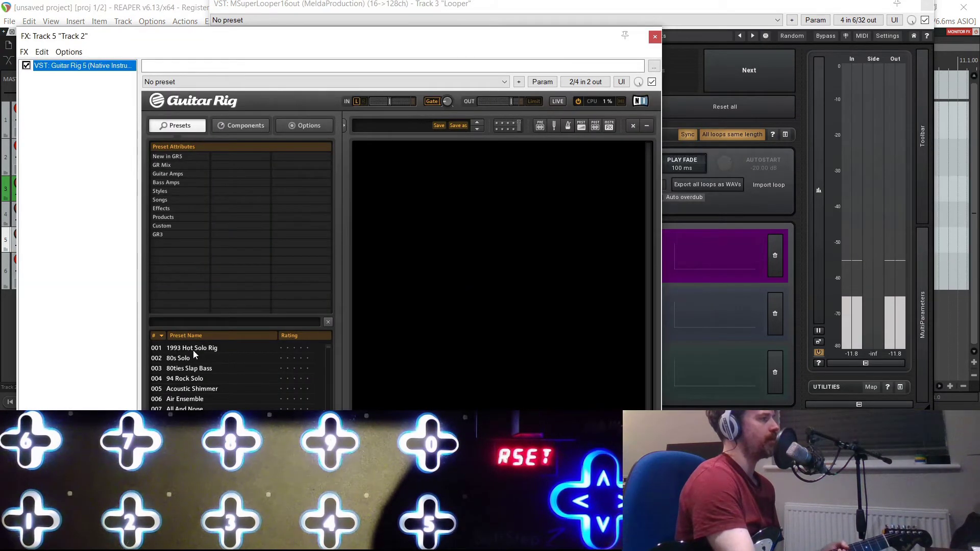
{"action": "left_click", "coordinate": [193, 347]}
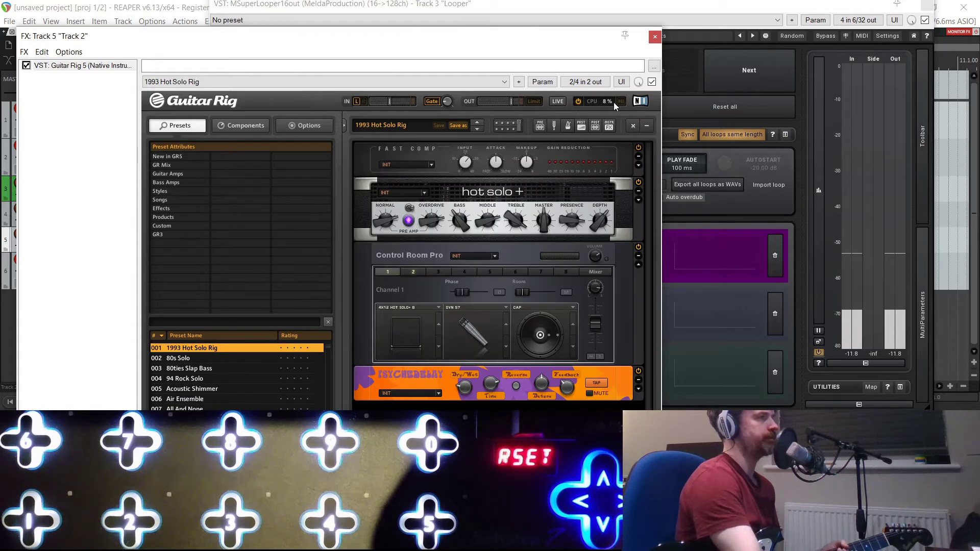
{"action": "left_click", "coordinate": [655, 38]}
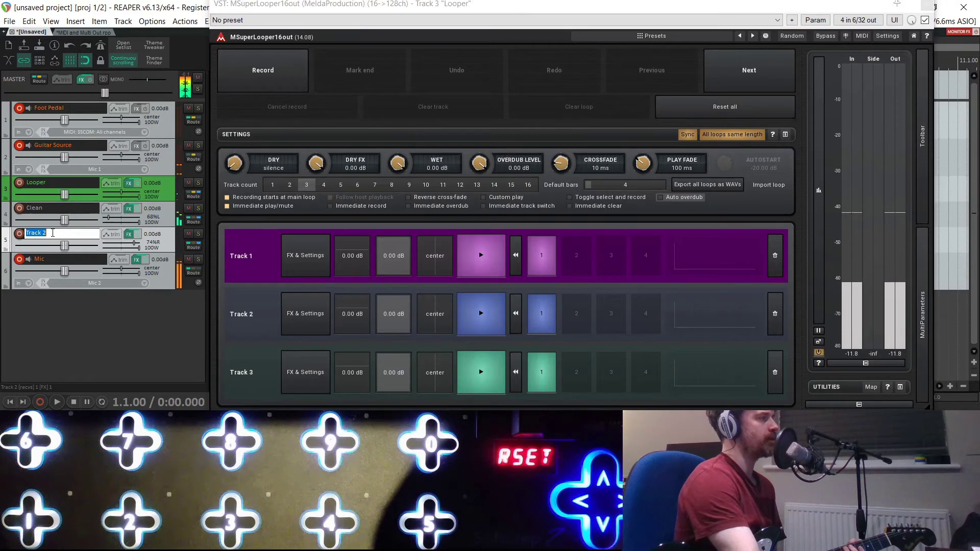
Rename REAPER's Track 2 as Distorted, and switch the looper to loop Track 2 and back to loop Track 1
{"action": "type", "text": "D"}
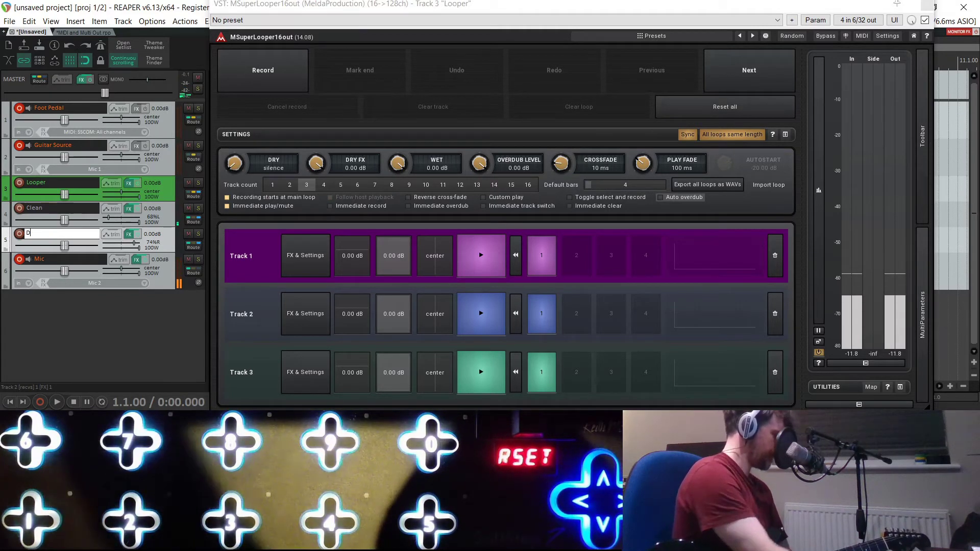
{"action": "type", "text": "istorted"}
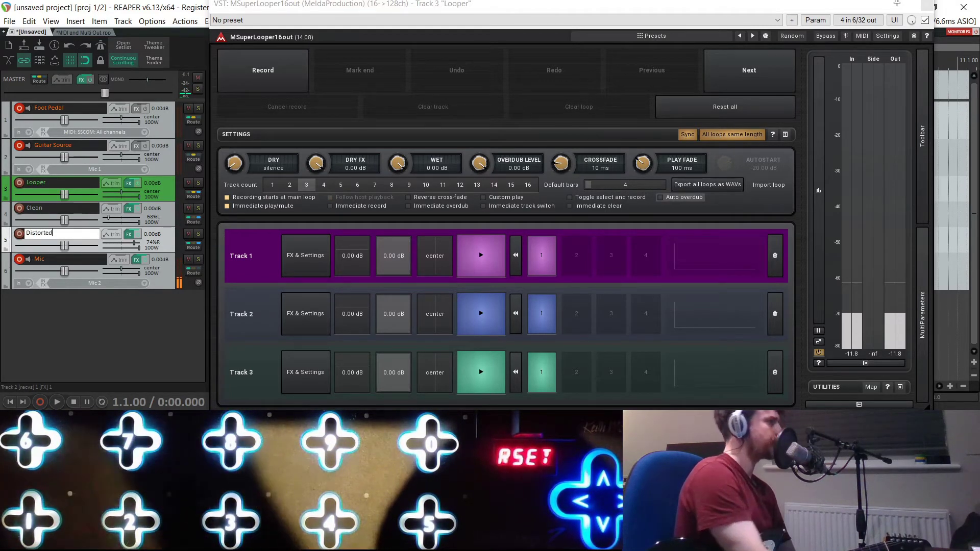
{"action": "key", "text": "Return"}
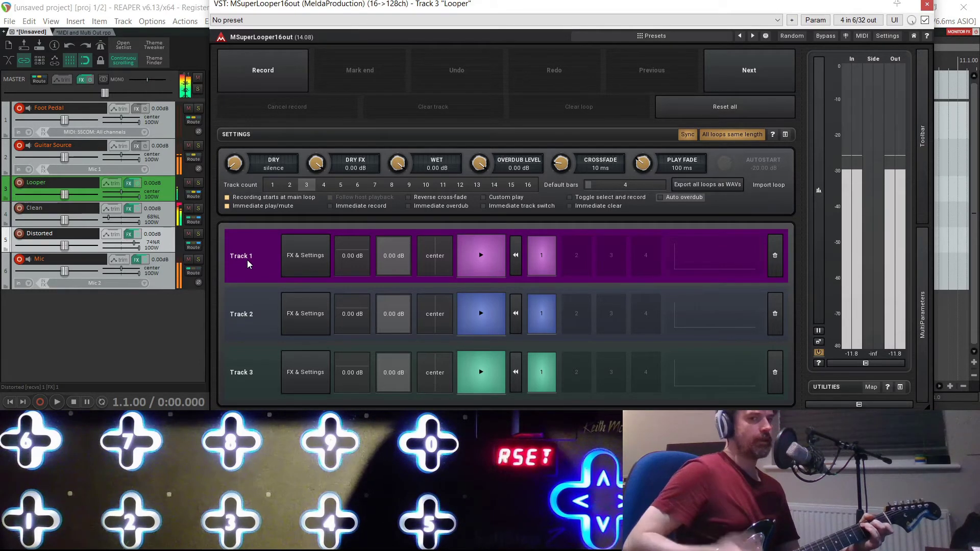
{"action": "left_click", "coordinate": [250, 315]}
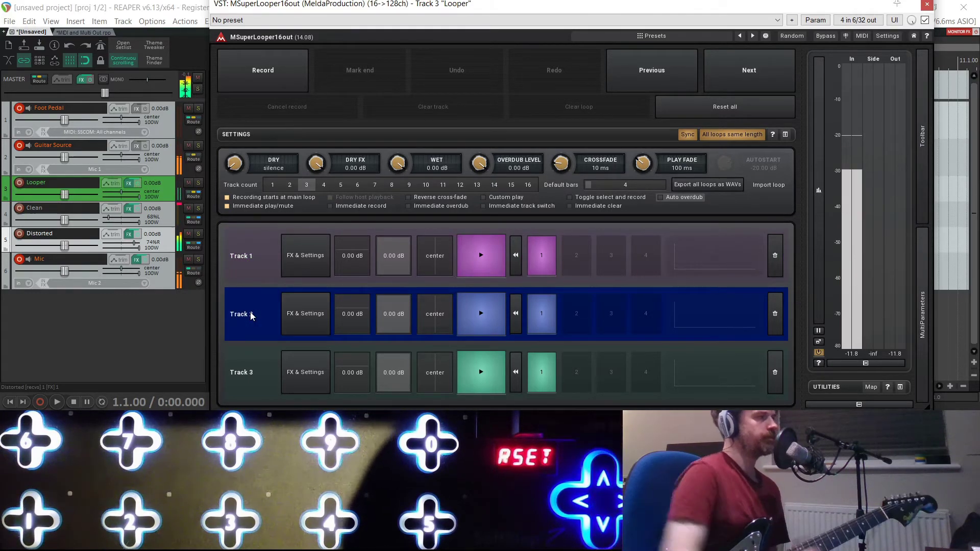
{"action": "left_click", "coordinate": [255, 254]}
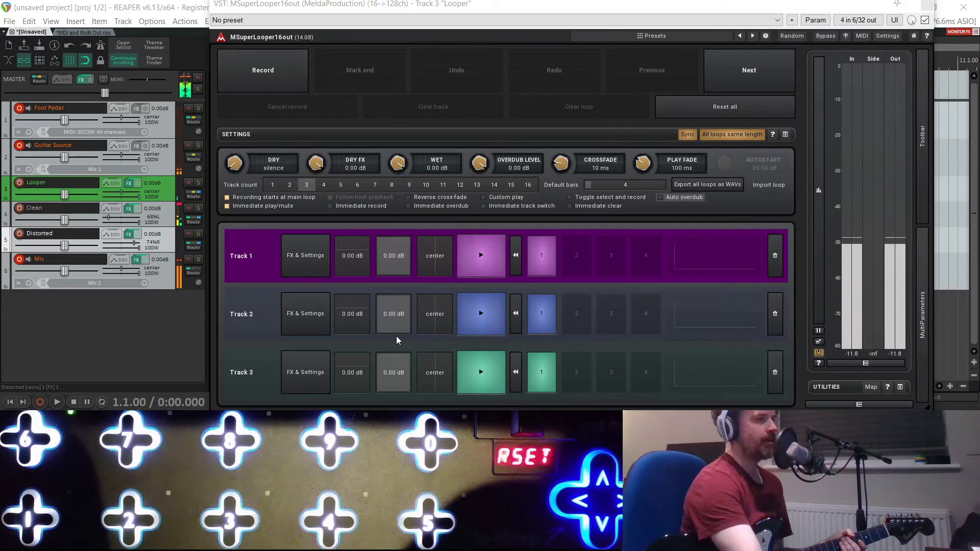
Delete the Clean and Distorted tracks and check the Looper track's routing
{"action": "left_click", "coordinate": [162, 214]}
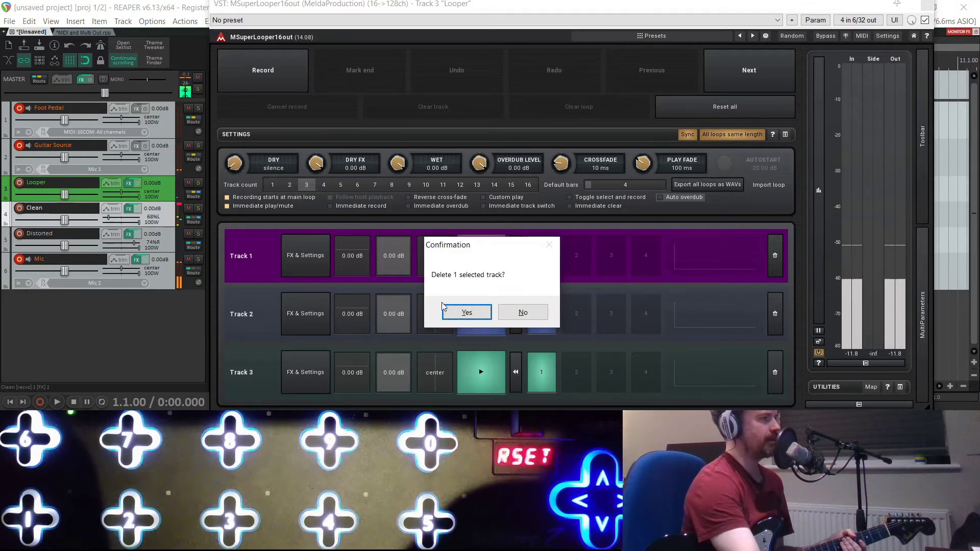
{"action": "left_click", "coordinate": [463, 311]}
{"action": "left_click", "coordinate": [164, 218]}
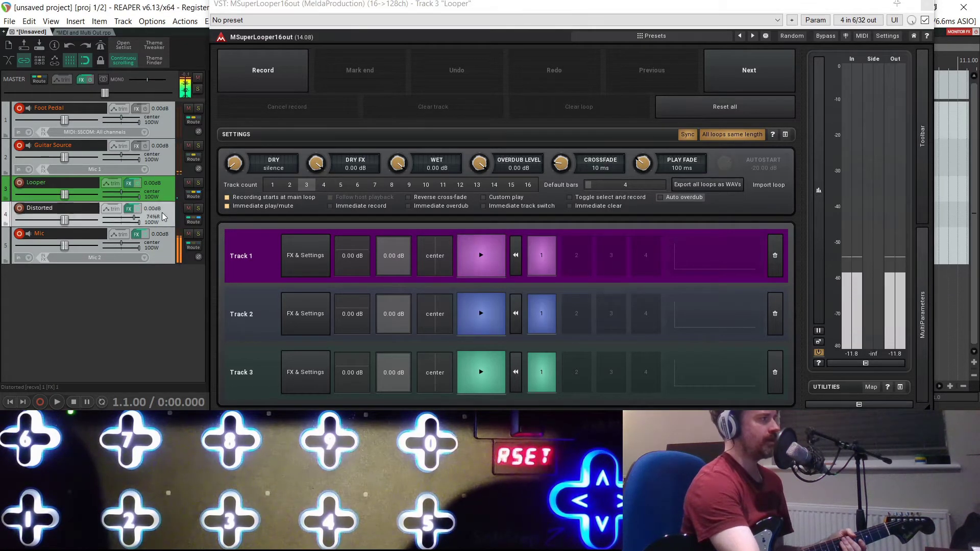
{"action": "key", "text": "Delete"}
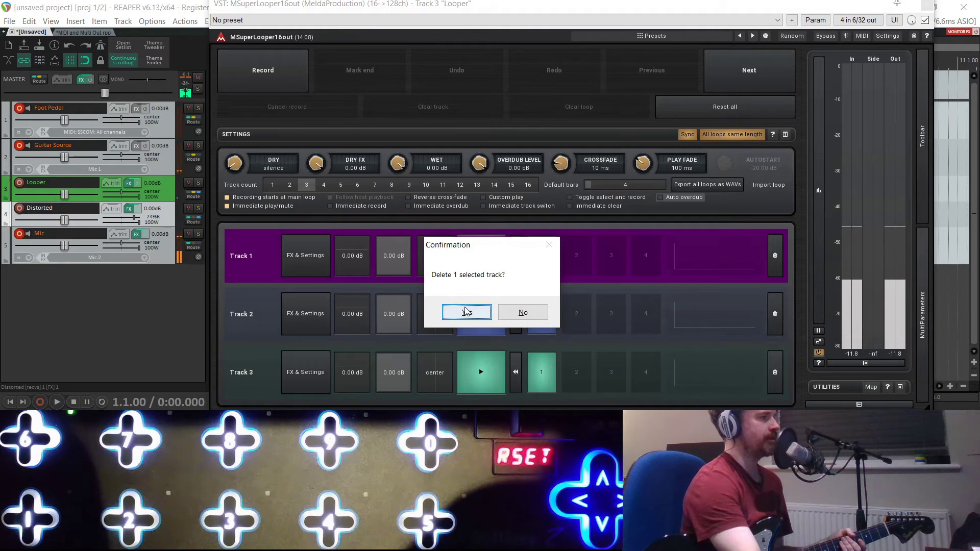
{"action": "key", "text": "Escape"}
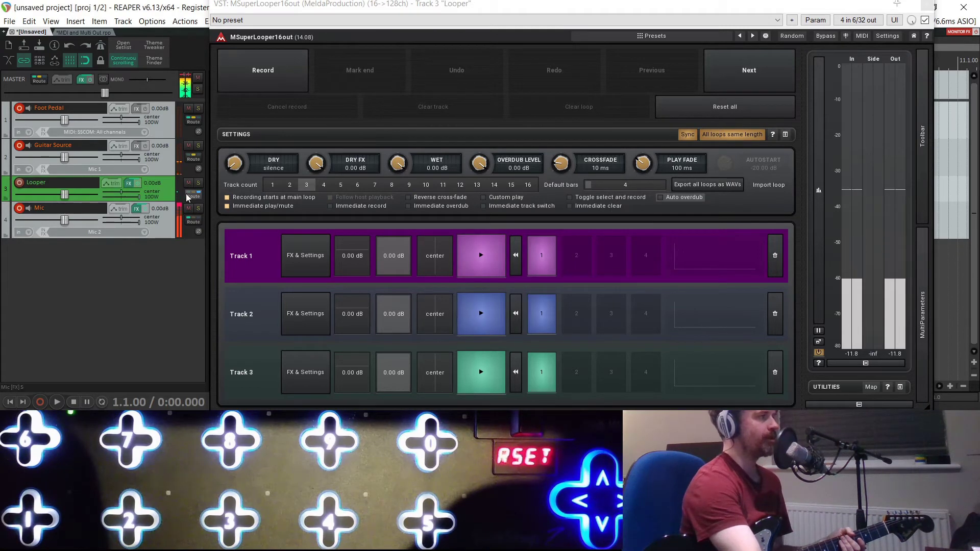
{"action": "left_click", "coordinate": [193, 197]}
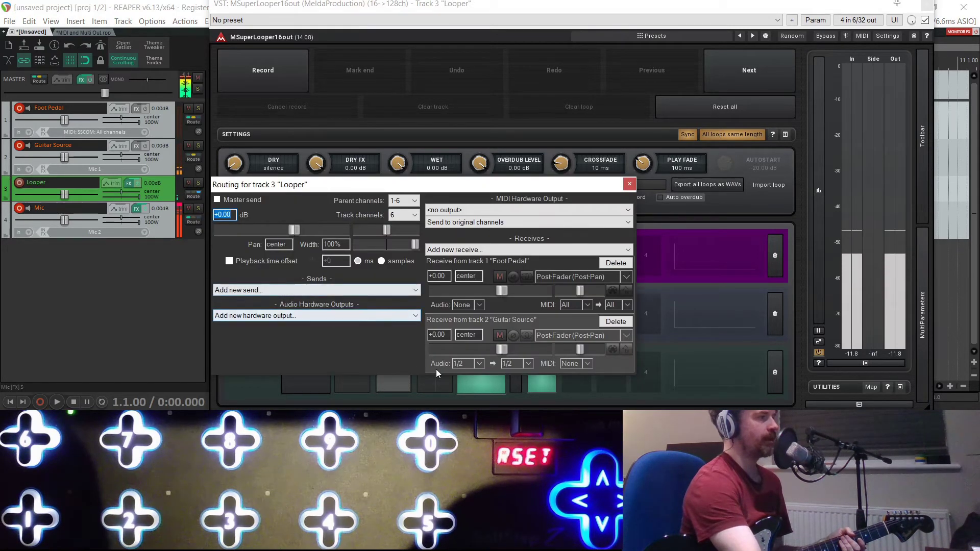
{"action": "left_click", "coordinate": [630, 185]}
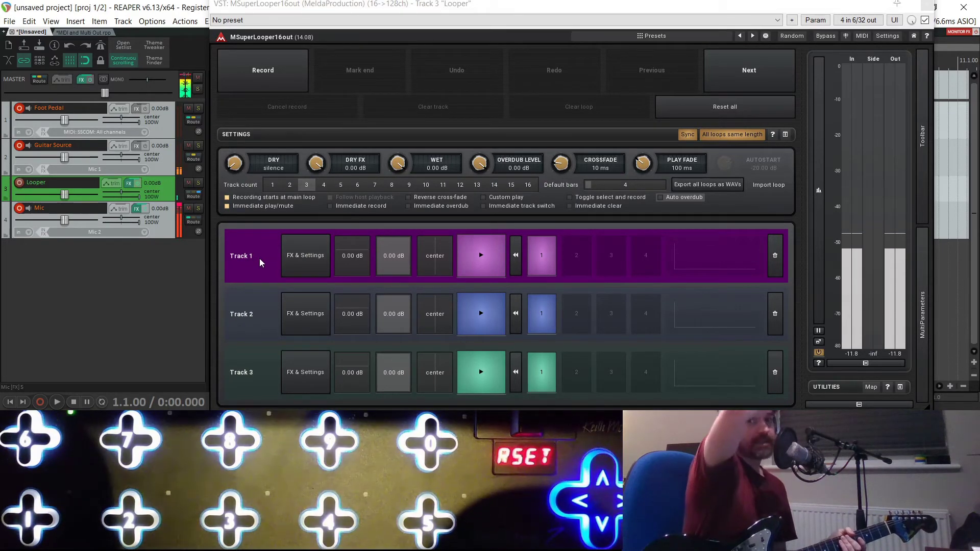
Build multichannel output routing for MSuperLooper16out on the Looper track, adding a new track for each stereo output
{"action": "left_click", "coordinate": [130, 184]}
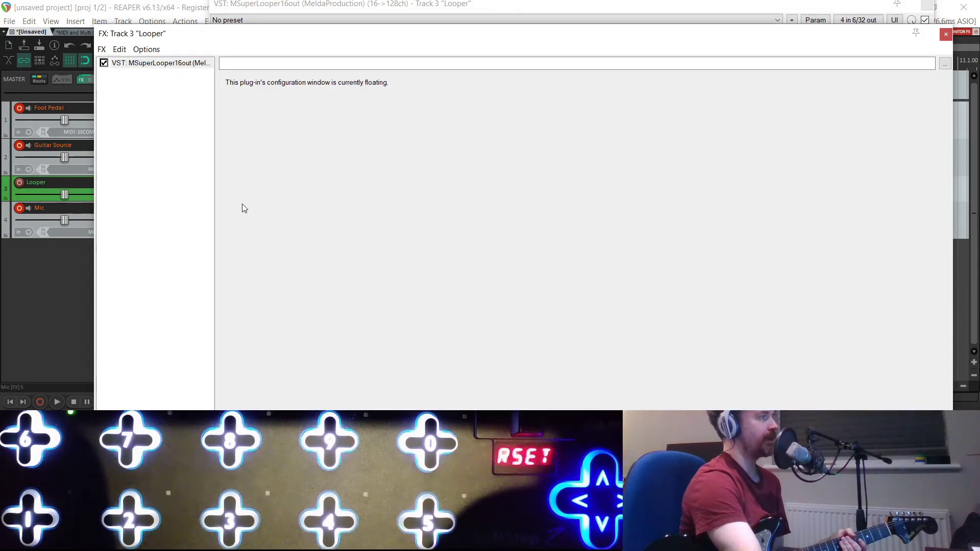
{"action": "left_click", "coordinate": [175, 65]}
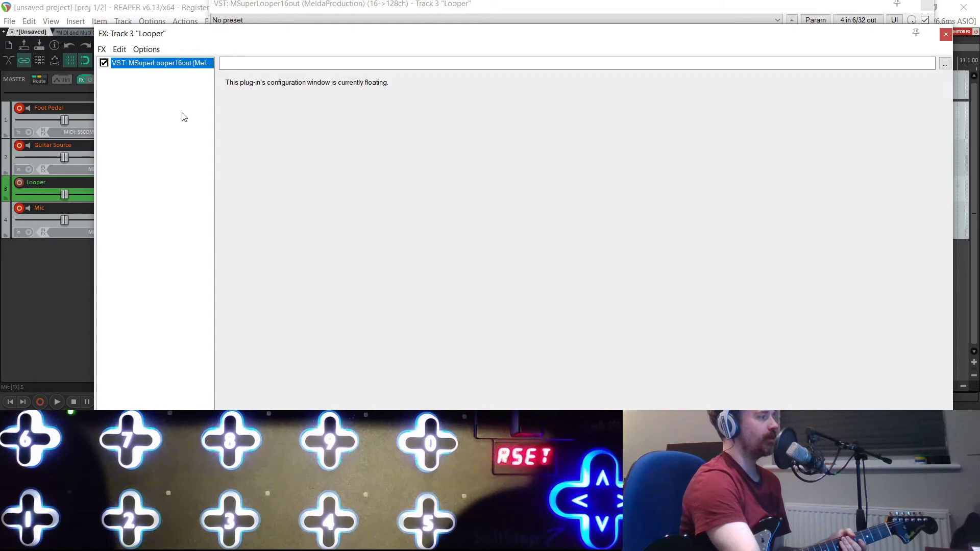
{"action": "double_click", "coordinate": [167, 65]}
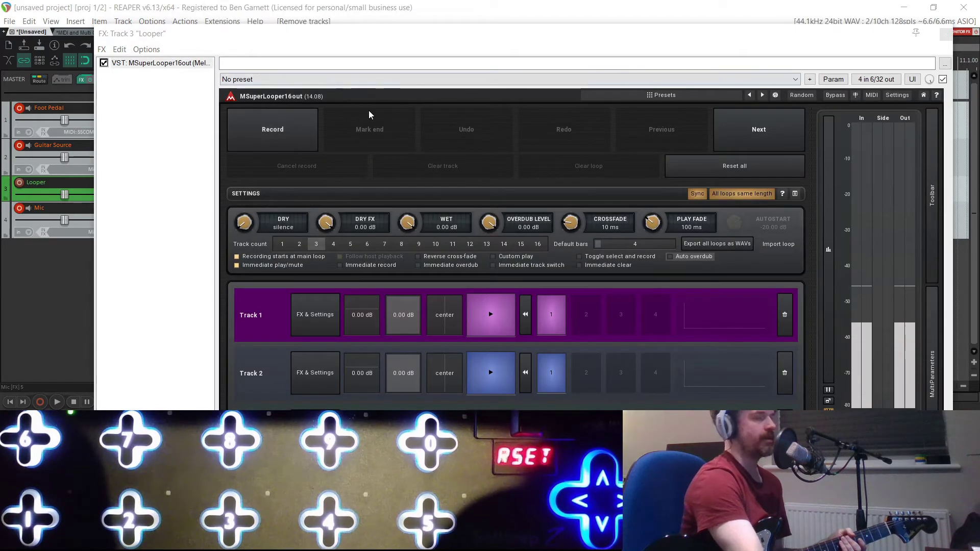
{"action": "left_click", "coordinate": [151, 64]}
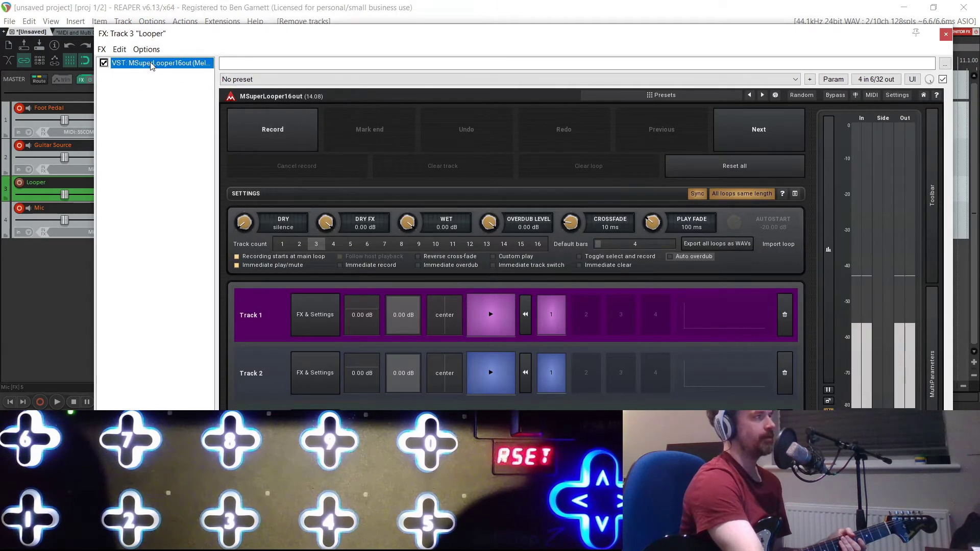
{"action": "right_click", "coordinate": [162, 69]}
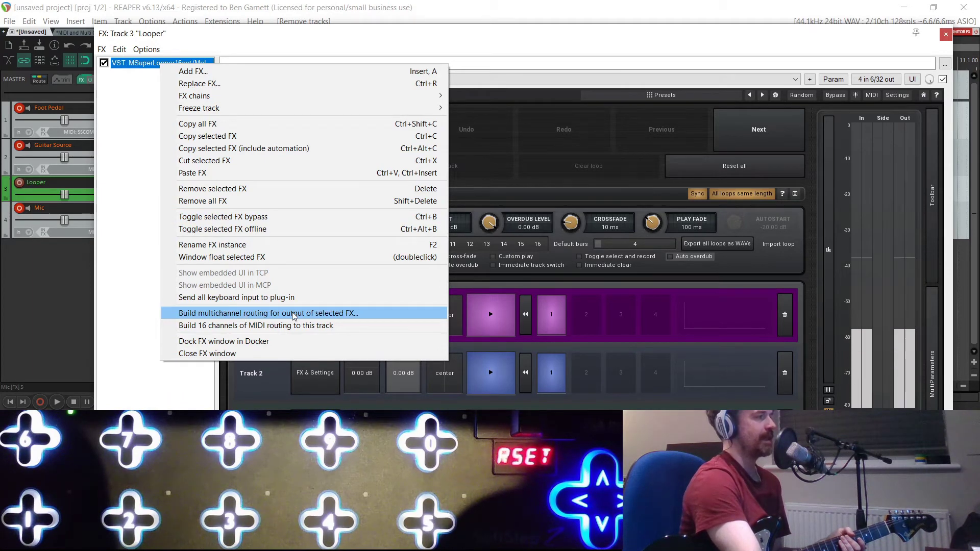
{"action": "left_click", "coordinate": [267, 315]}
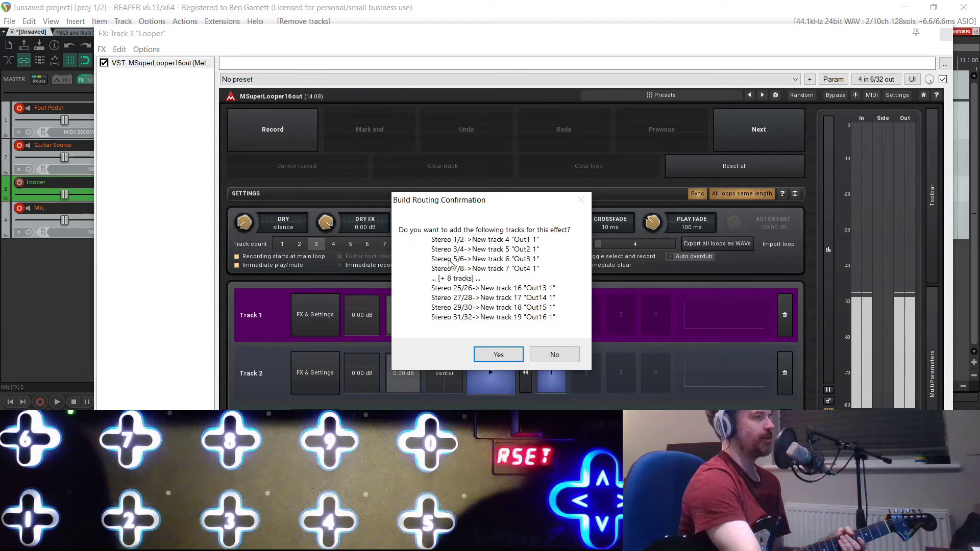
{"action": "left_click", "coordinate": [498, 355]}
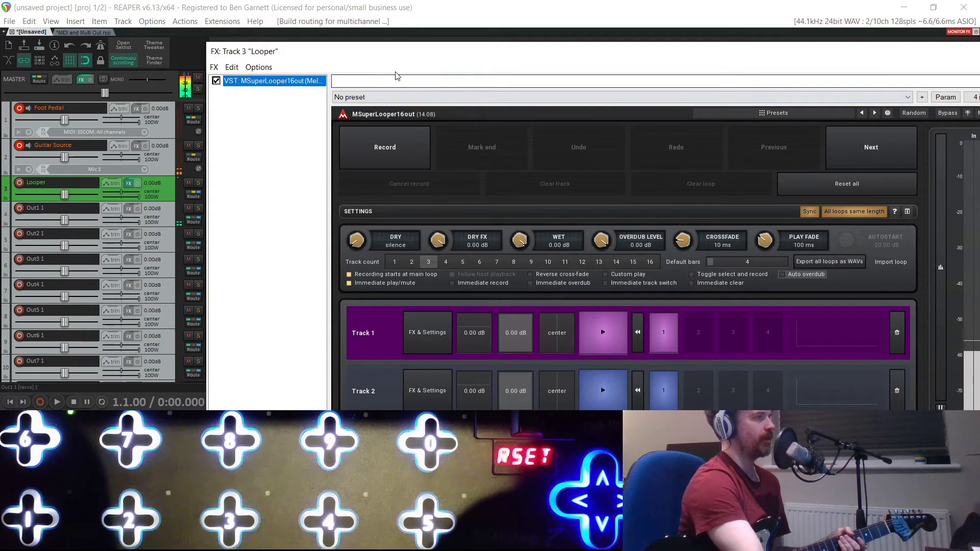
Open MSuperLooper16out in a floating window and close the Looper track's effects chain window
{"action": "double_click", "coordinate": [306, 80]}
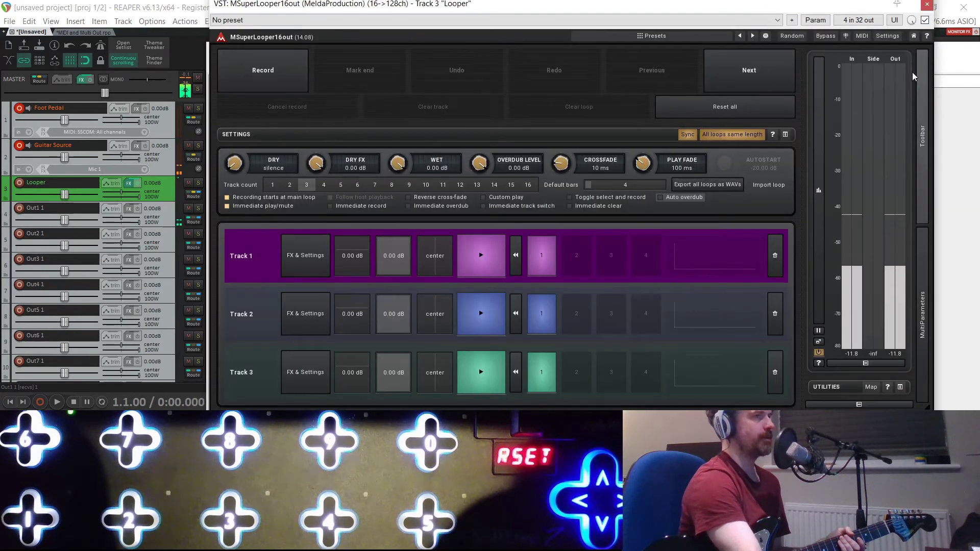
{"action": "left_click", "coordinate": [926, 4]}
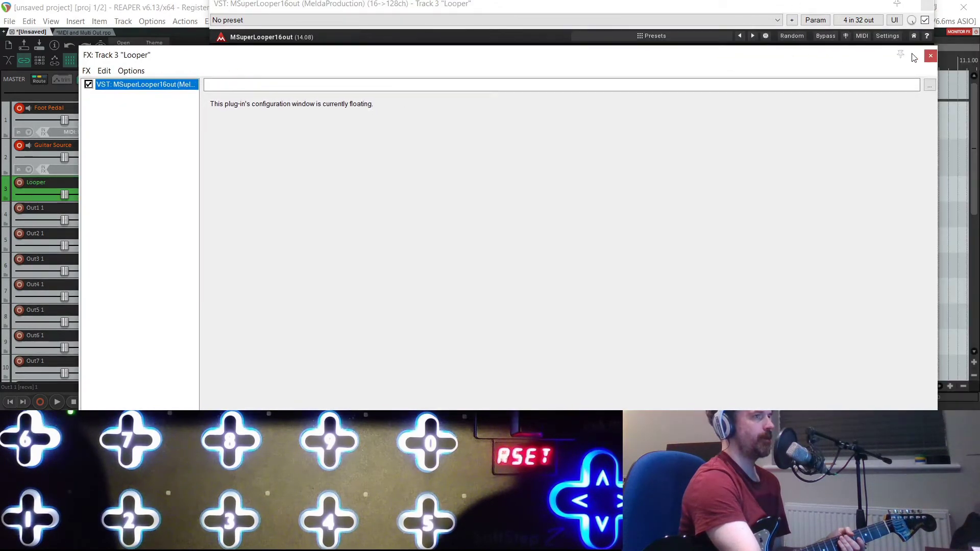
{"action": "left_click", "coordinate": [625, 7]}
{"action": "left_click_drag", "start_coordinate": [624, 8], "coordinate": [601, 14]}
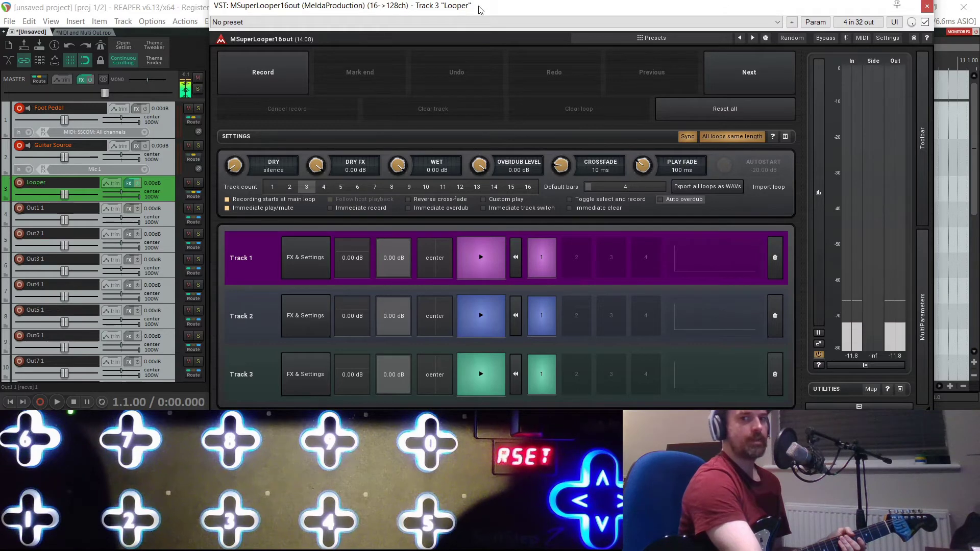
Delete the output tracks Out4 1 through Out16 1, keeping the first three looper outputs and the Mic track
{"action": "left_click", "coordinate": [165, 288]}
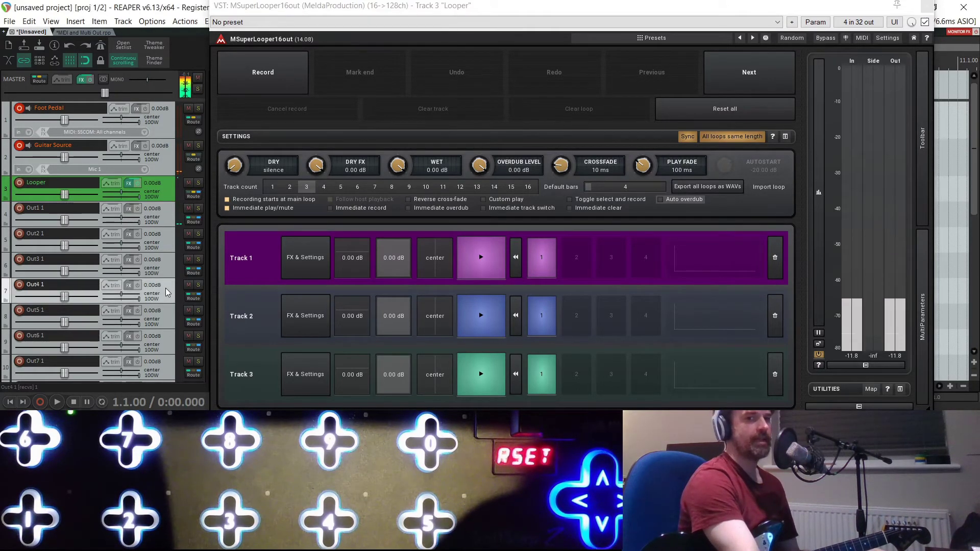
{"action": "scroll", "coordinate": [165, 284], "scroll_direction": "down", "scroll_amount": 3}
{"action": "scroll", "coordinate": [164, 283], "scroll_direction": "down", "scroll_amount": 5}
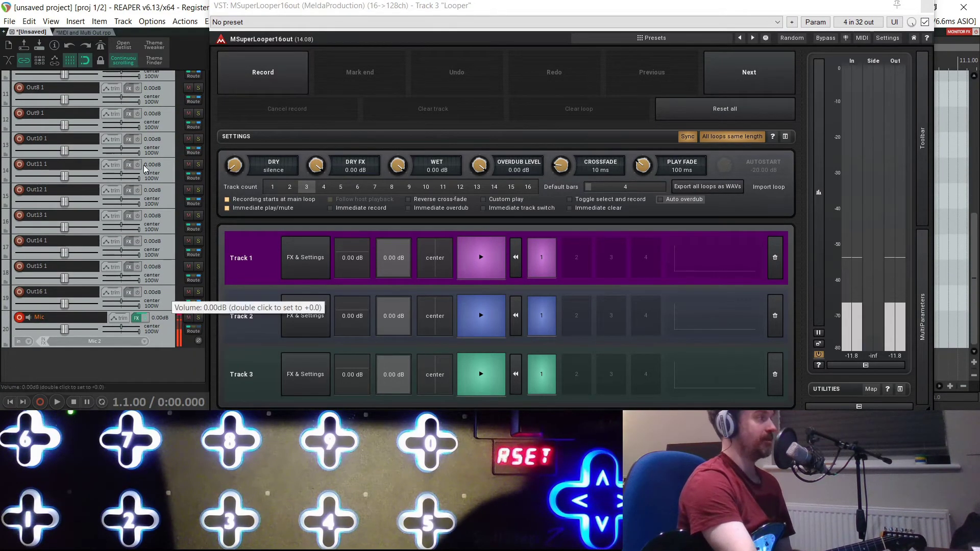
{"action": "scroll", "coordinate": [143, 229], "scroll_direction": "up", "scroll_amount": 3}
{"action": "scroll", "coordinate": [143, 228], "scroll_direction": "down", "scroll_amount": 3}
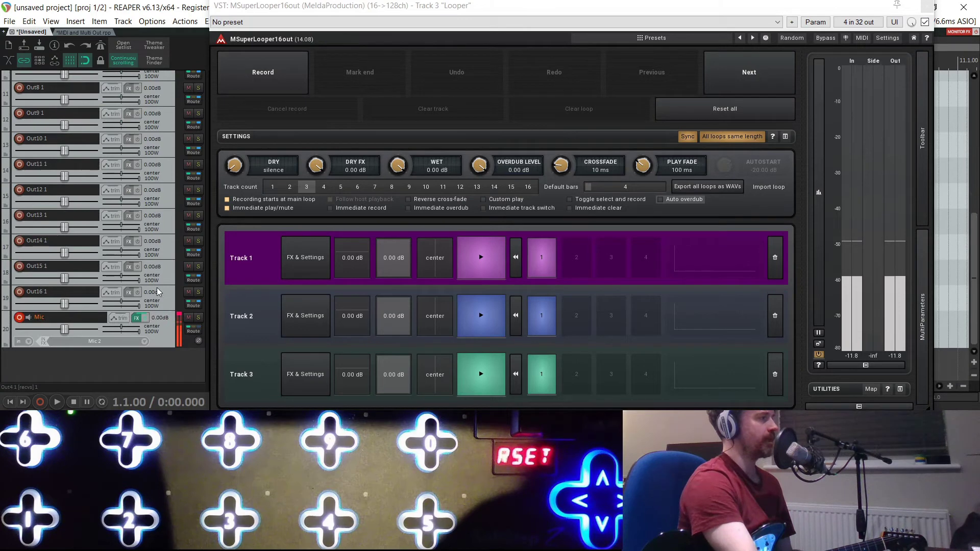
{"action": "left_click", "coordinate": [165, 304]}
{"action": "scroll", "coordinate": [154, 208], "scroll_direction": "up", "scroll_amount": 4}
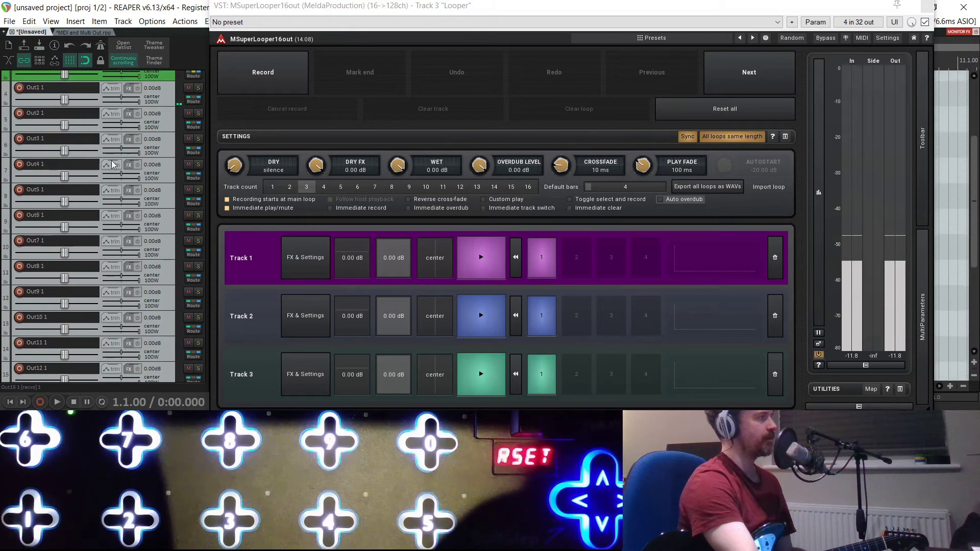
{"action": "left_click", "coordinate": [153, 169]}
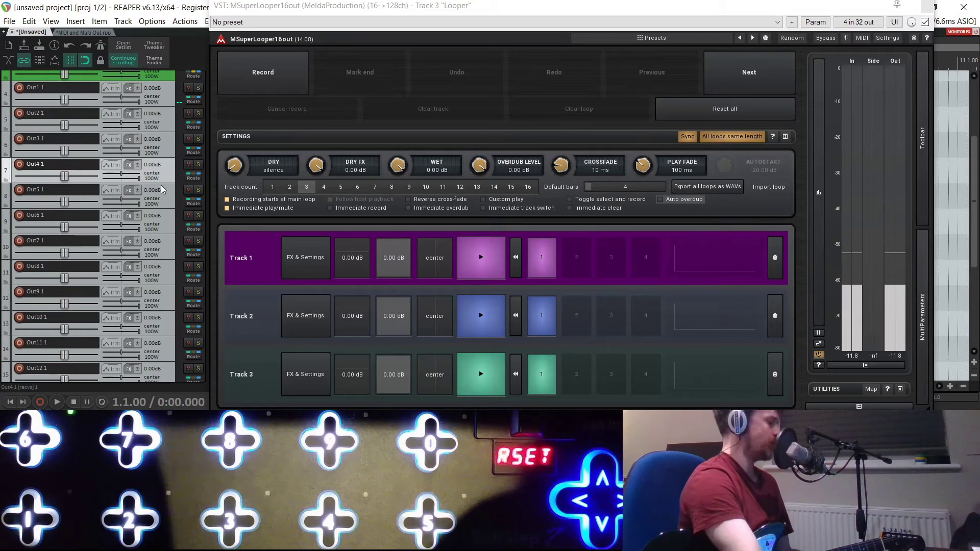
{"action": "scroll", "coordinate": [161, 184], "scroll_direction": "down", "scroll_amount": 1}
{"action": "scroll", "coordinate": [162, 187], "scroll_direction": "down", "scroll_amount": 3}
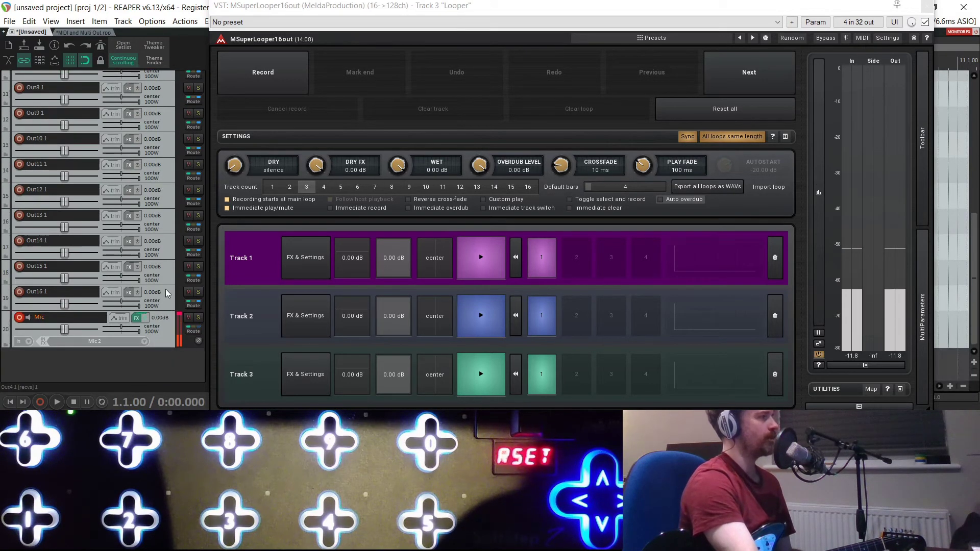
{"action": "left_click", "coordinate": [166, 292], "text": "shift"}
{"action": "key", "text": "Delete"}
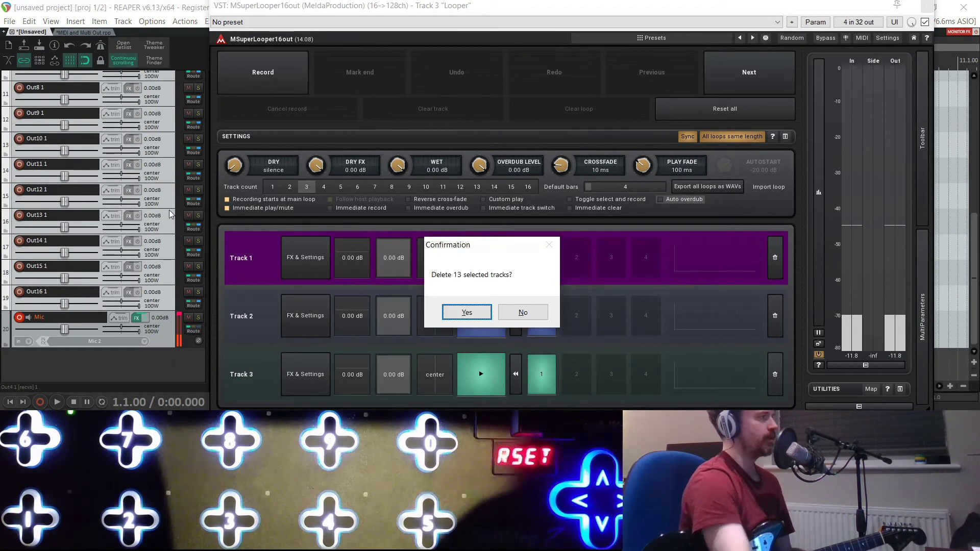
{"action": "key", "text": "Return"}
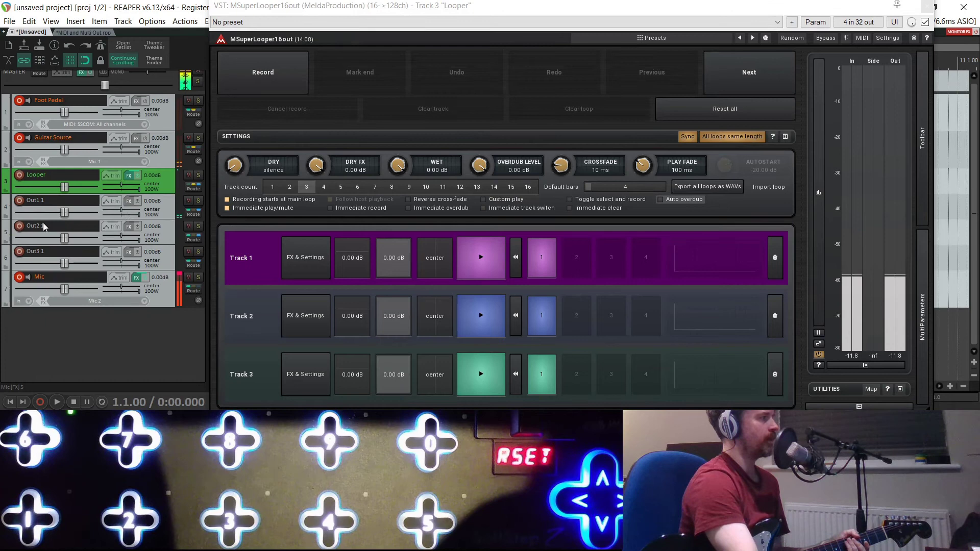
Switch the looper to loop Track 3, and pan Out1 1 to 65% left and Out2 1 to 60% right
{"action": "left_click", "coordinate": [247, 309]}
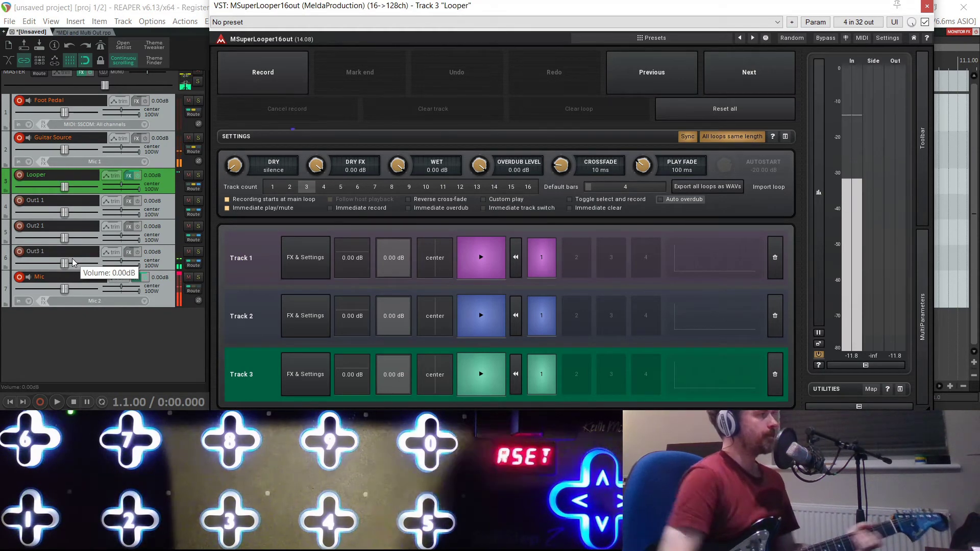
{"action": "left_click_drag", "start_coordinate": [123, 214], "coordinate": [132, 236]}
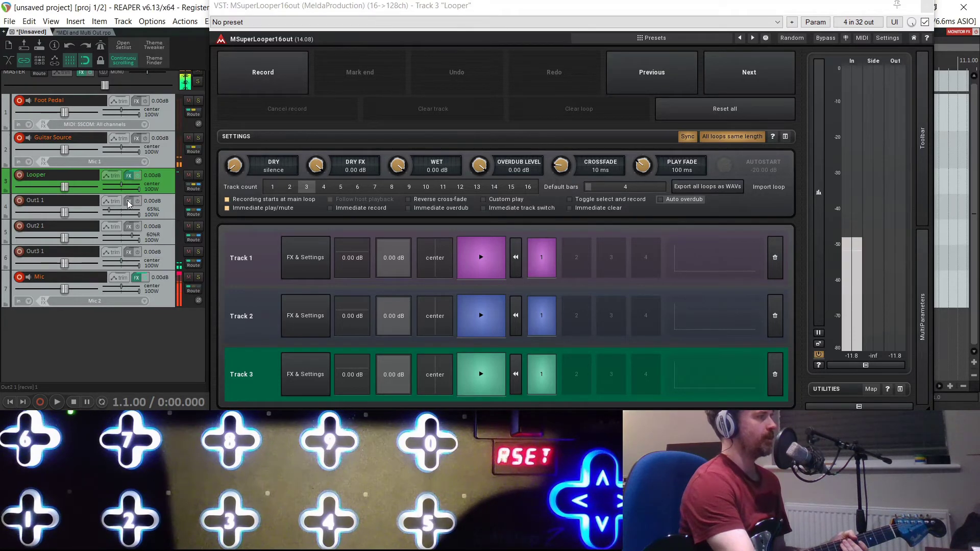
Insert Guitar Rig 5 on Out1 1 with the 1993 Hot Solo Rig preset, and select loop Track 1 in the looper
{"action": "left_click", "coordinate": [129, 201]}
{"action": "double_click", "coordinate": [344, 128]}
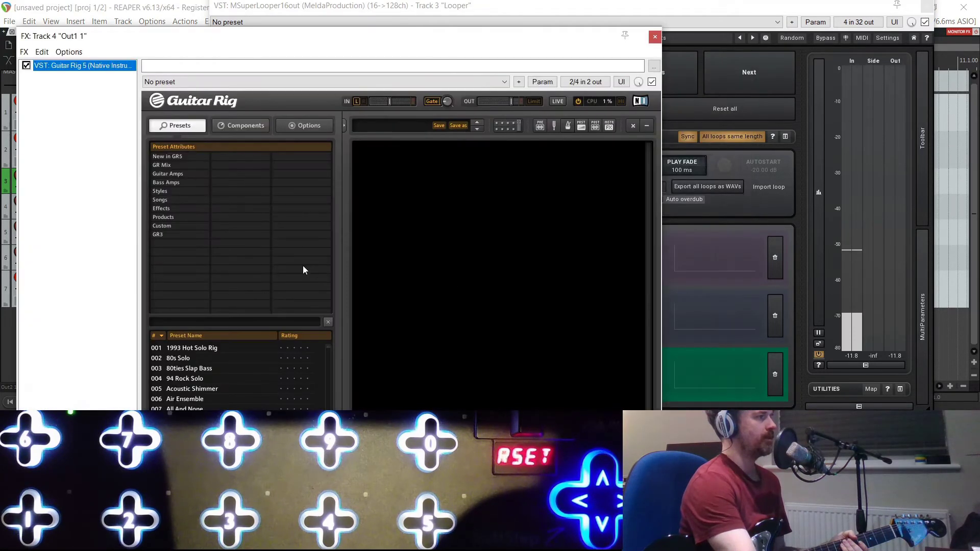
{"action": "left_click", "coordinate": [193, 350]}
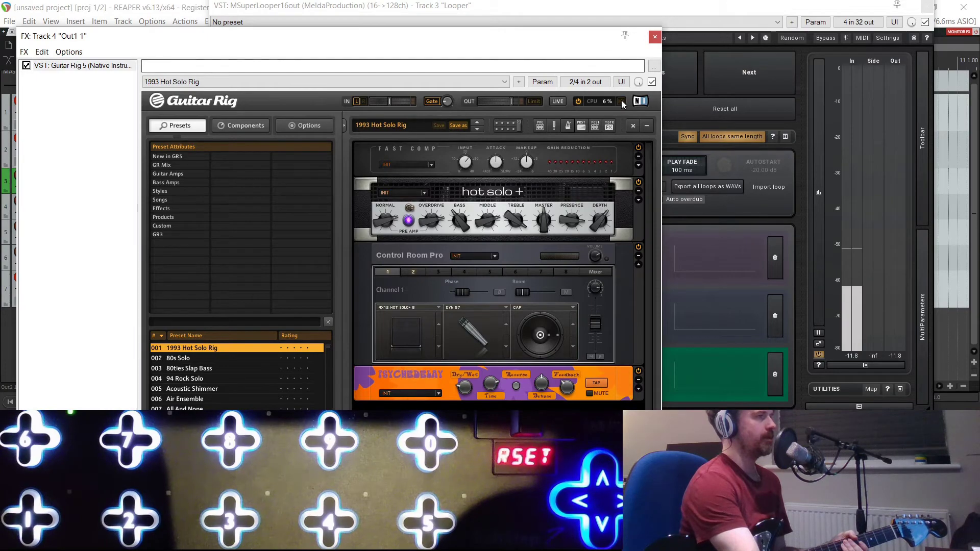
{"action": "left_click", "coordinate": [653, 38]}
{"action": "left_click", "coordinate": [158, 209]}
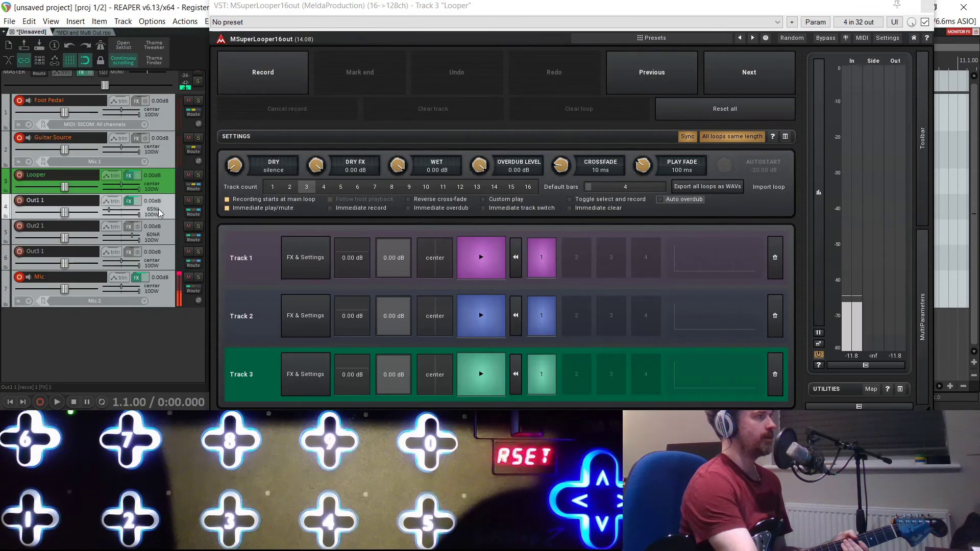
{"action": "left_click", "coordinate": [249, 255]}
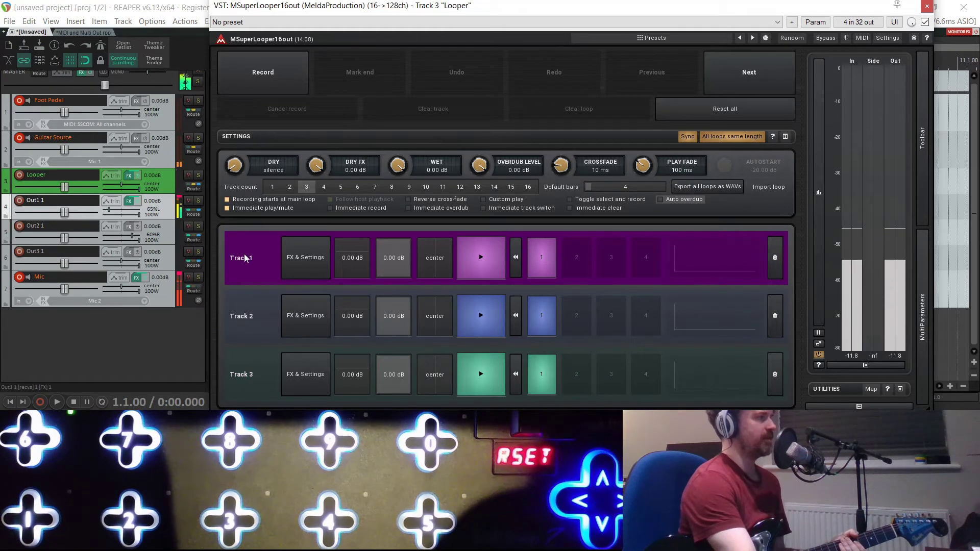
Select loop Track 2 in the looper, and switch to the MIDI and Multi Out project with its floating looper window aligned above the mixer area
{"action": "left_click", "coordinate": [251, 305]}
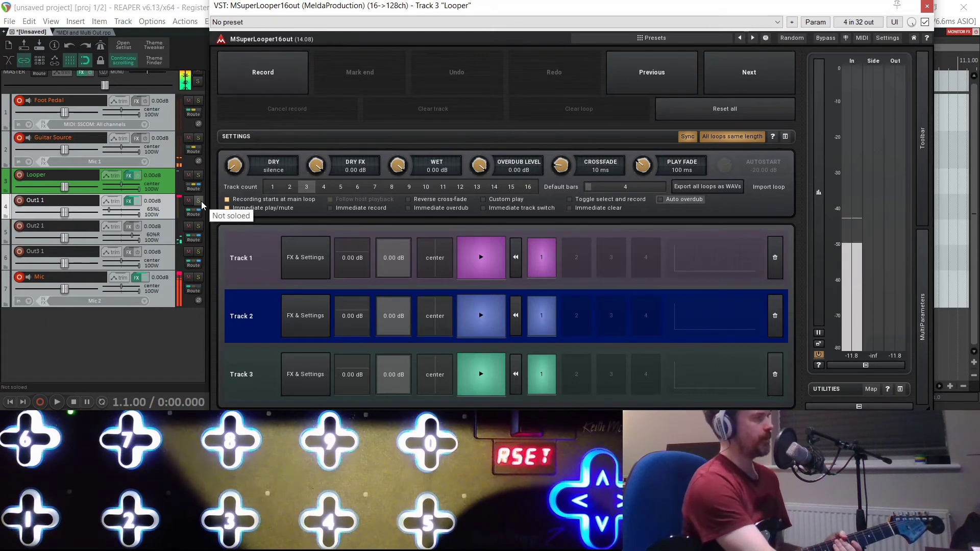
{"action": "left_click", "coordinate": [160, 6]}
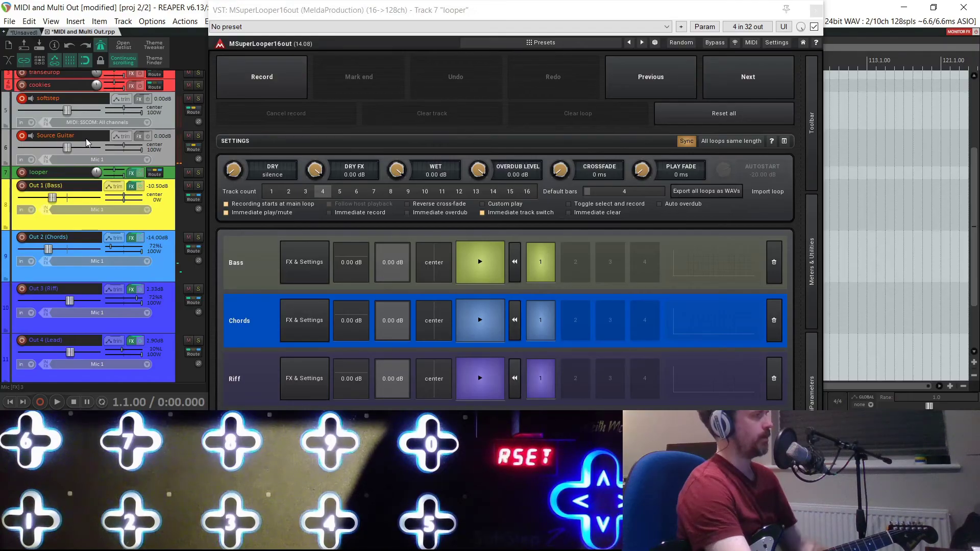
{"action": "scroll", "coordinate": [101, 155], "scroll_direction": "up", "scroll_amount": 3}
{"action": "scroll", "coordinate": [101, 150], "scroll_direction": "down", "scroll_amount": 2}
{"action": "scroll", "coordinate": [101, 150], "scroll_direction": "up", "scroll_amount": 2}
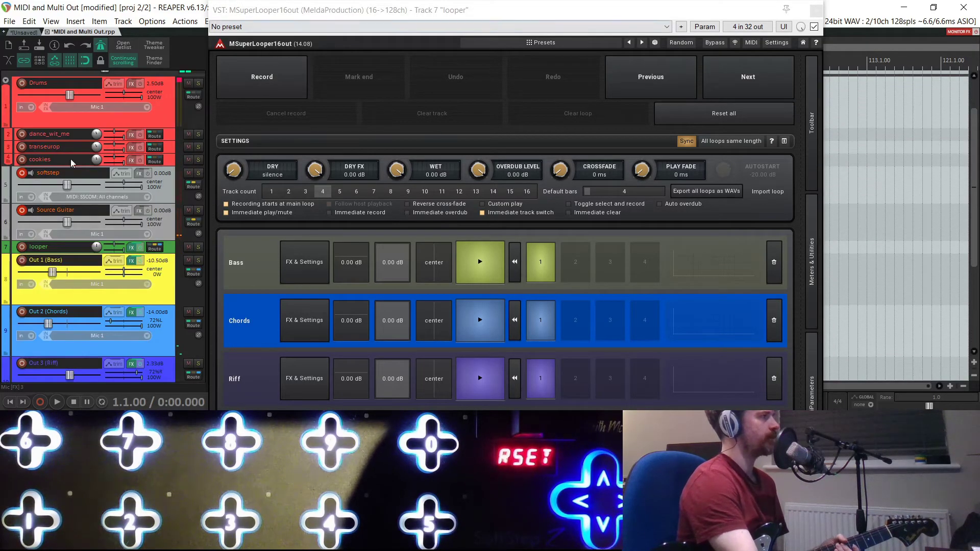
{"action": "left_click_drag", "start_coordinate": [271, 11], "coordinate": [390, 9]}
{"action": "double_click", "coordinate": [298, 11]}
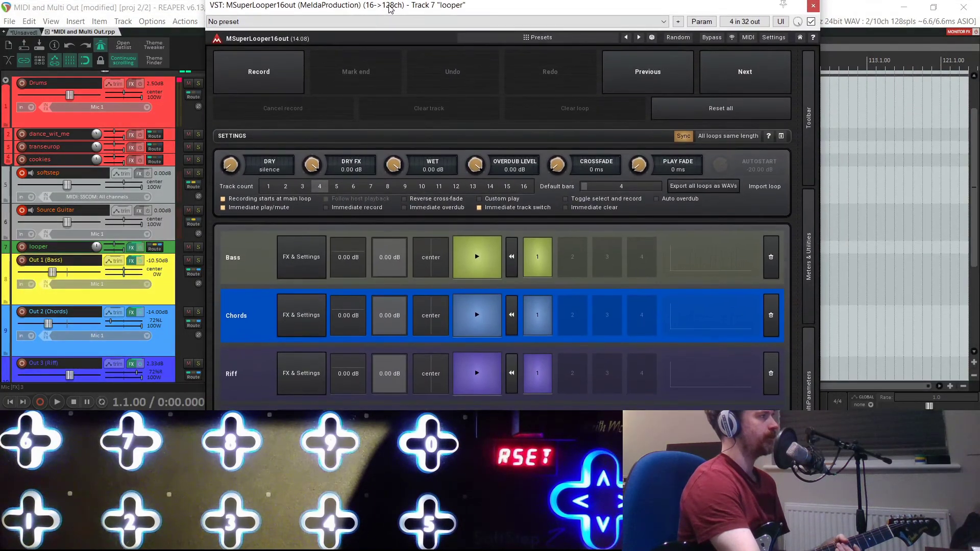
Select the Source Guitar track and examine the looper track and its outputs Out 1 (Bass) through Out 4 (Lead)
{"action": "left_click", "coordinate": [168, 190]}
{"action": "left_click", "coordinate": [160, 223]}
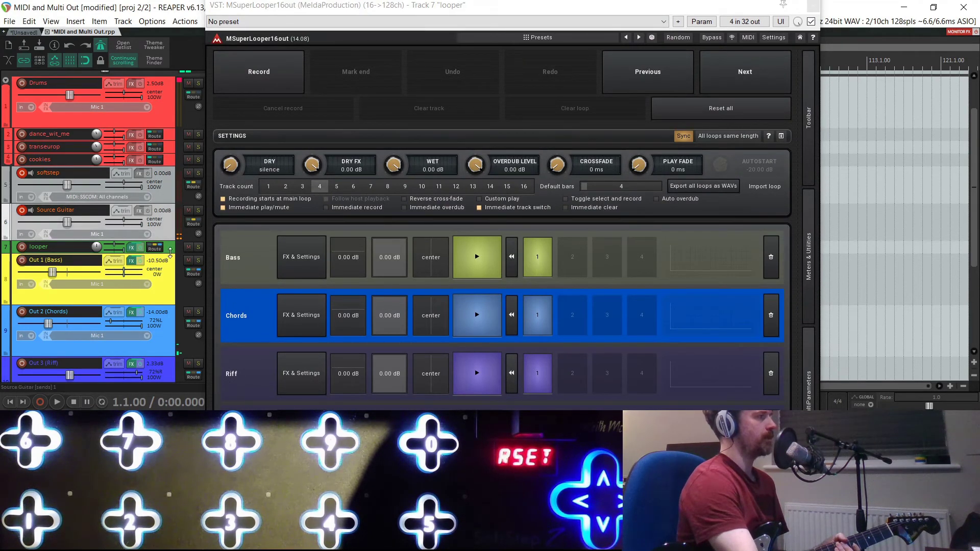
{"action": "left_click_drag", "start_coordinate": [170, 255], "coordinate": [170, 262]}
{"action": "scroll", "coordinate": [170, 253], "scroll_direction": "down", "scroll_amount": 1}
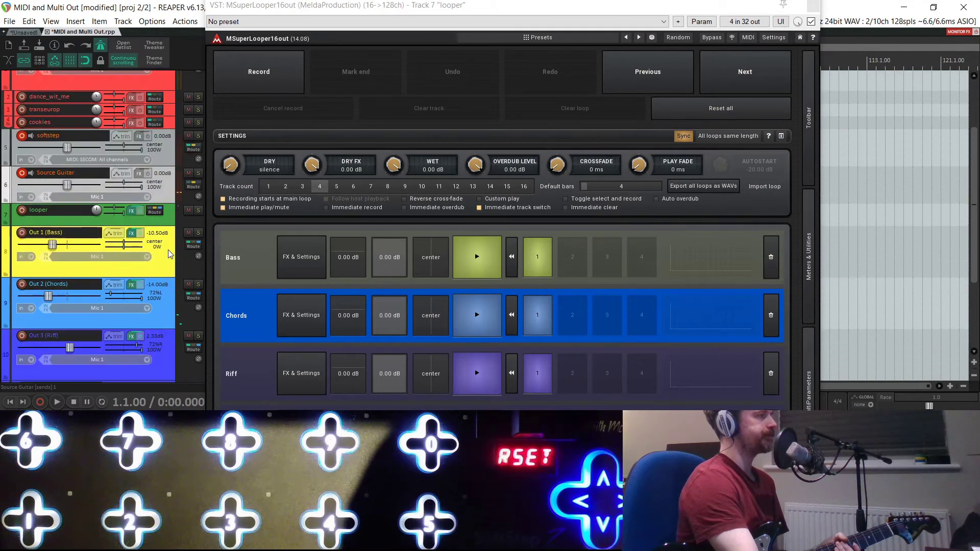
{"action": "scroll", "coordinate": [160, 277], "scroll_direction": "down", "scroll_amount": 1}
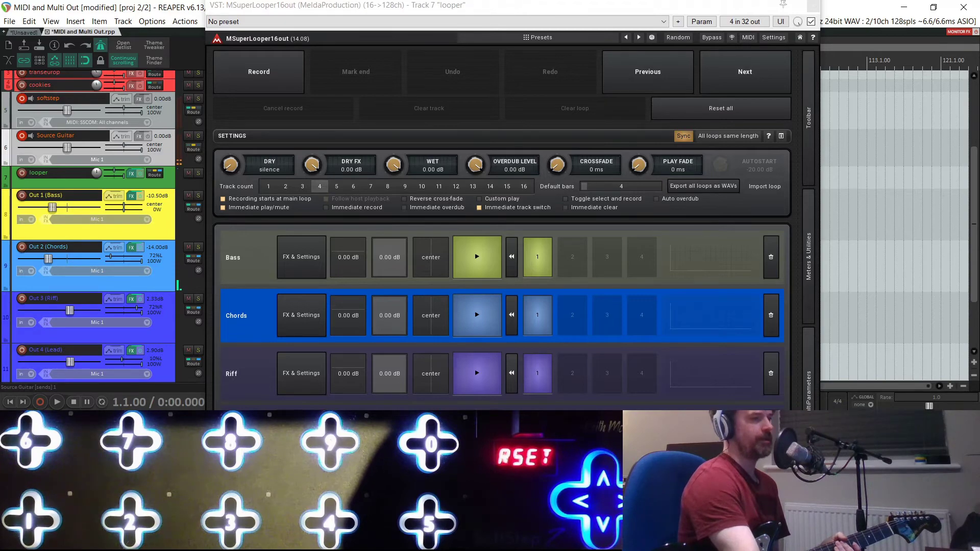
{"action": "mouse_move", "coordinate": [501, 12]}
{"action": "left_mouse_down"}
{"action": "mouse_move", "coordinate": [501, 1]}
{"action": "mouse_move", "coordinate": [500, 31]}
{"action": "mouse_move", "coordinate": [499, 8]}
{"action": "left_mouse_up"}
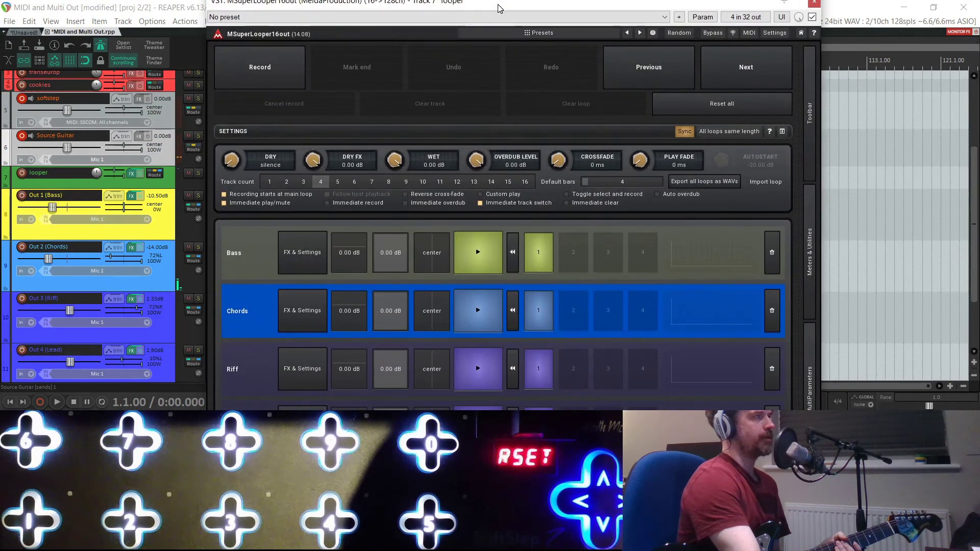
Select the Bass loop track and examine the effects chain of Out 1 (Bass), previewing the Trilian patch and viewing dblue Glitch
{"action": "left_click", "coordinate": [255, 258]}
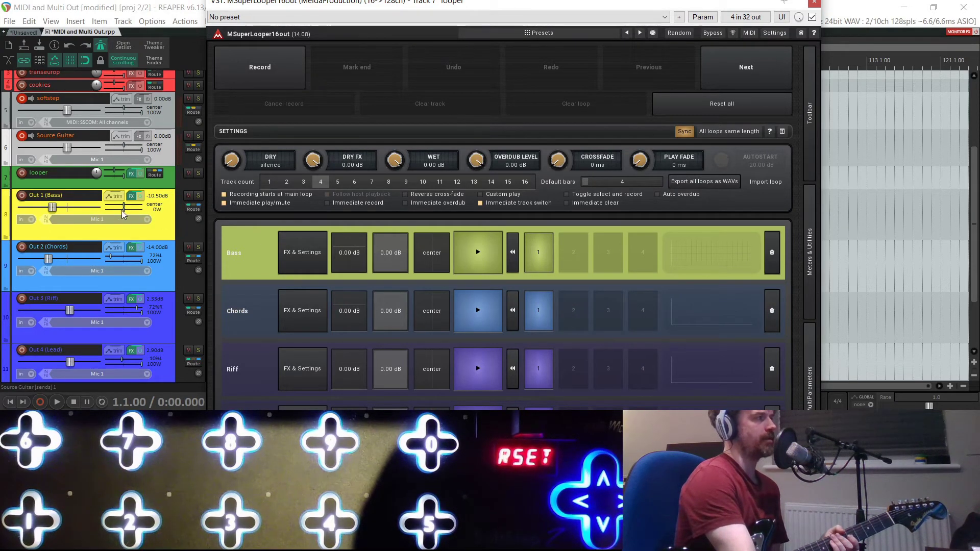
{"action": "left_click", "coordinate": [132, 197]}
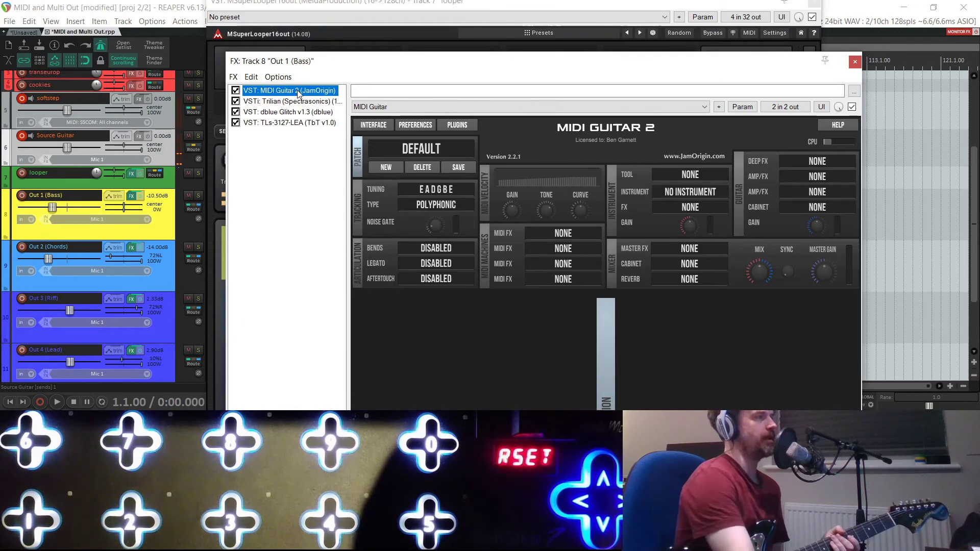
{"action": "left_click", "coordinate": [293, 102]}
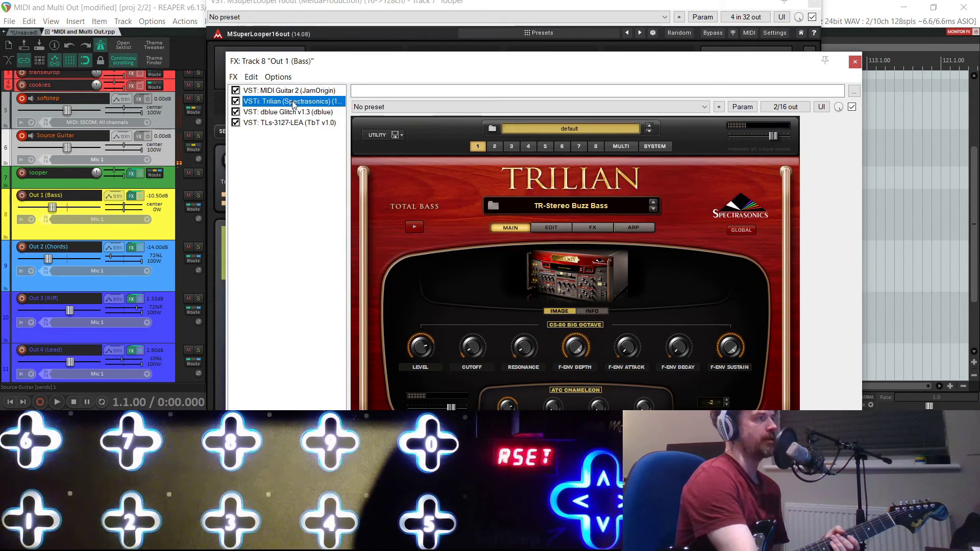
{"action": "left_click", "coordinate": [414, 227]}
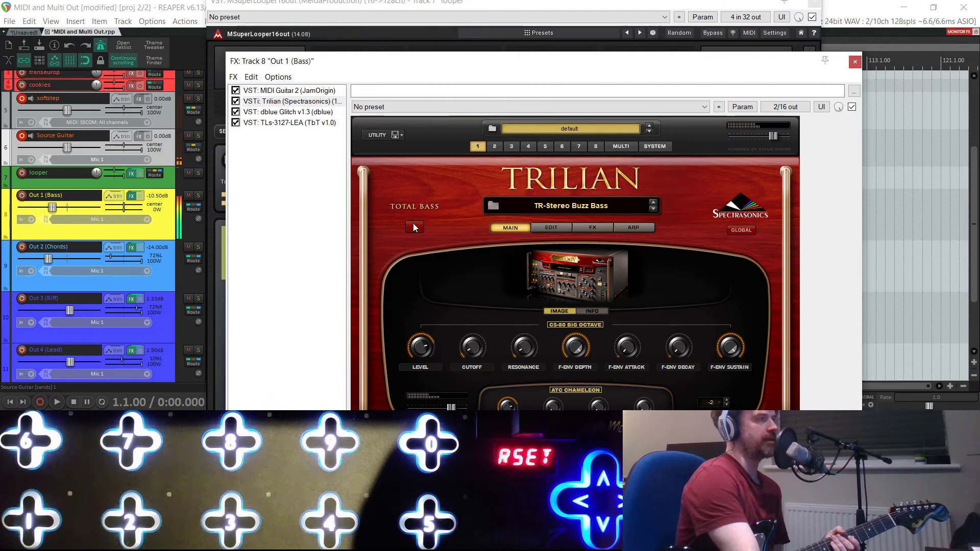
{"action": "left_click", "coordinate": [285, 114]}
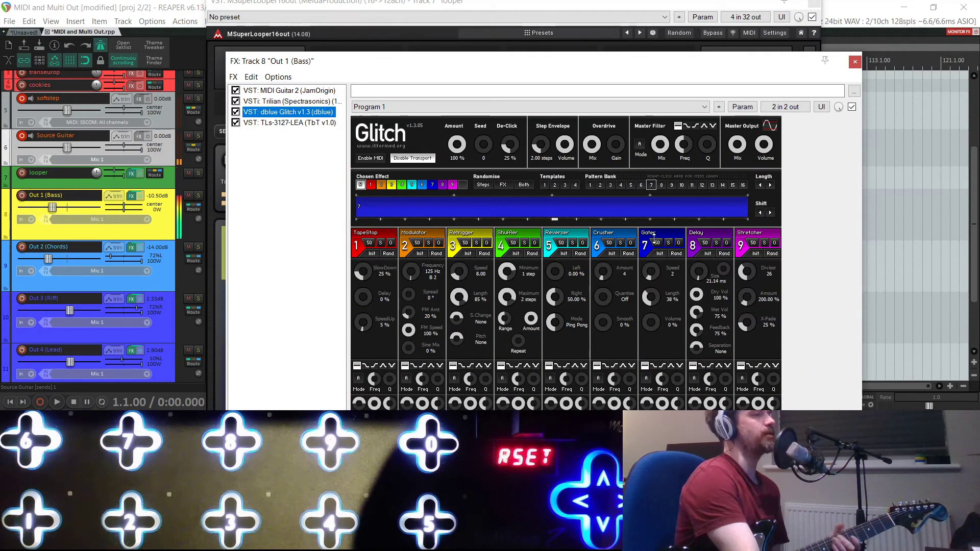
{"action": "left_click", "coordinate": [855, 62]}
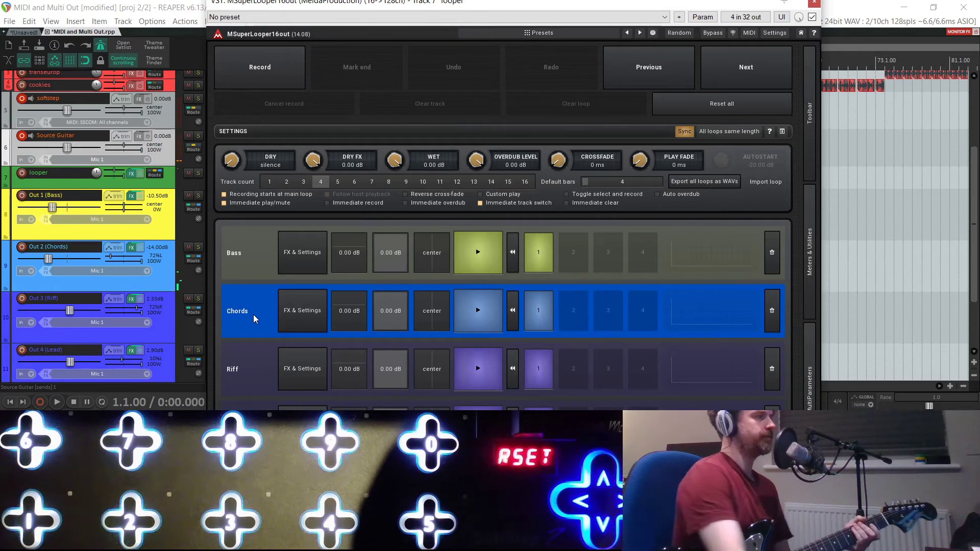
Audition the Riff, Chords and Bass loop tracks in turn, and check the drum items on the timeline behind the looper window
{"action": "left_click", "coordinate": [254, 367]}
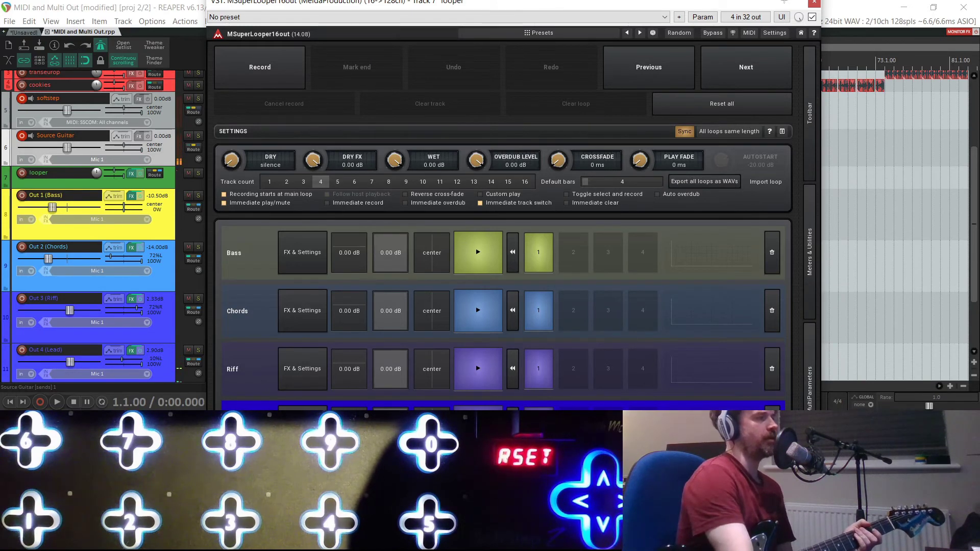
{"action": "left_click", "coordinate": [253, 368]}
{"action": "left_click", "coordinate": [255, 312]}
{"action": "left_click", "coordinate": [258, 265]}
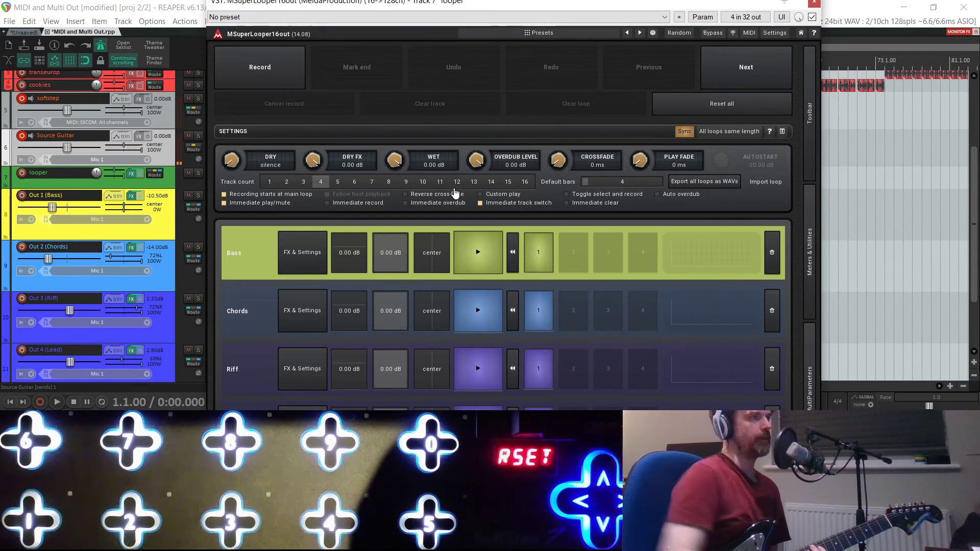
{"action": "left_click_drag", "start_coordinate": [520, 10], "coordinate": [528, 149]}
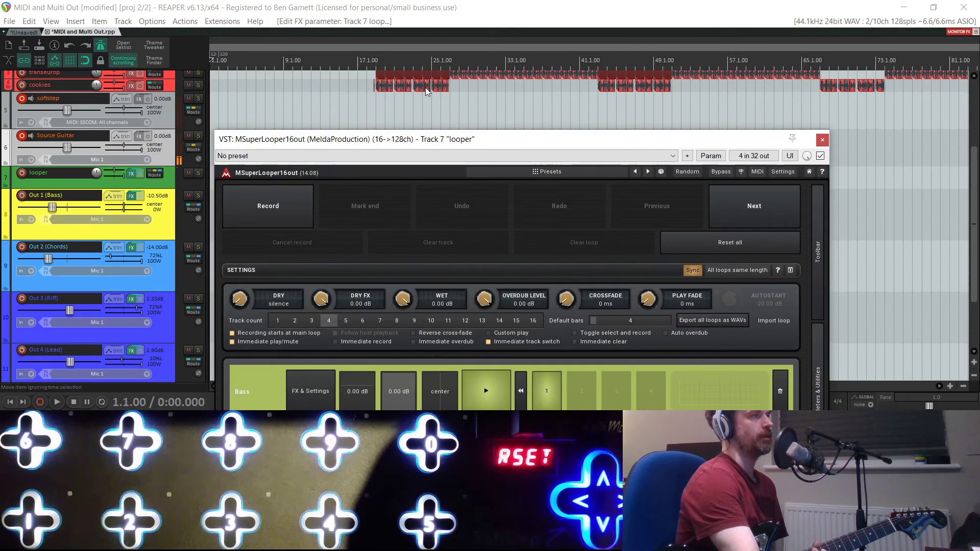
{"action": "left_click_drag", "start_coordinate": [496, 143], "coordinate": [487, 9]}
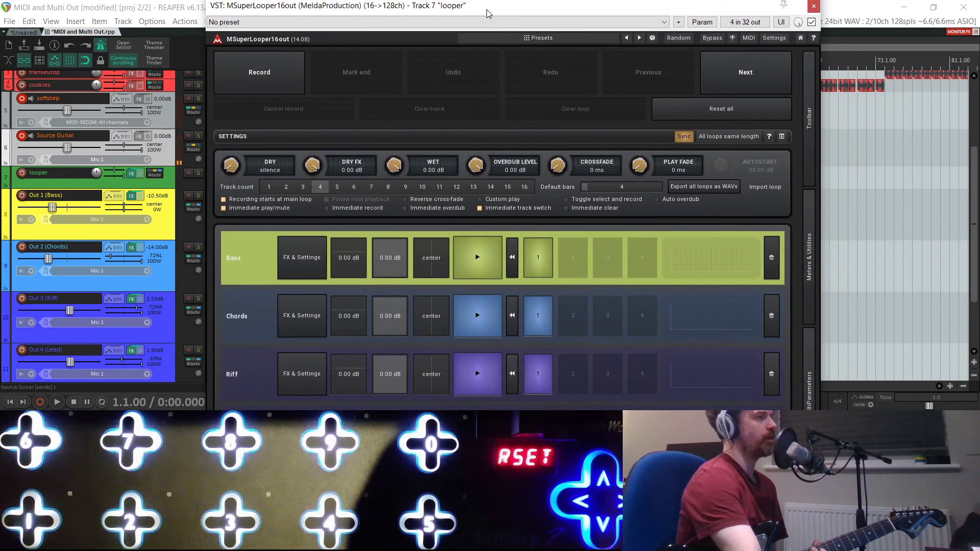